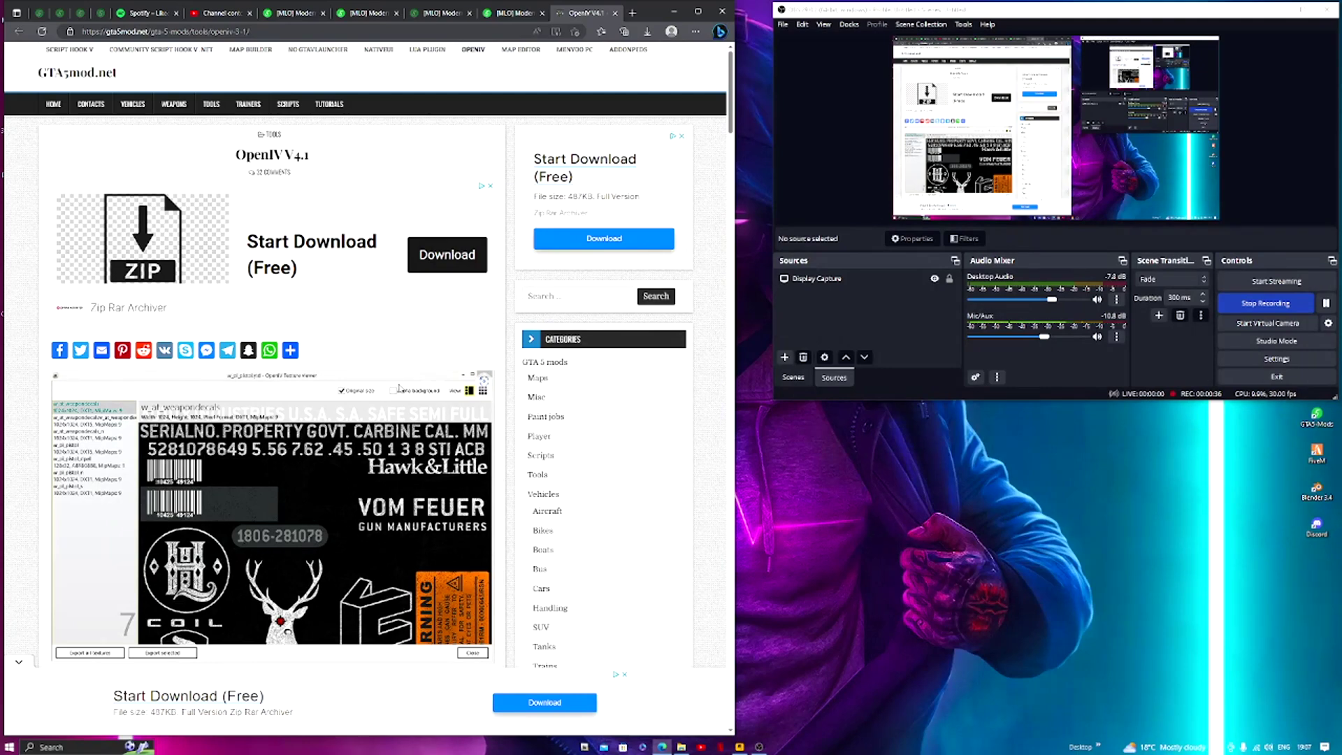
- Scroll the gta5mod.net OpenIV 4.1 page to the Download mod table listing OpenIVSetup_offline (30 MB)
scroll(400, 389, "down", 7)
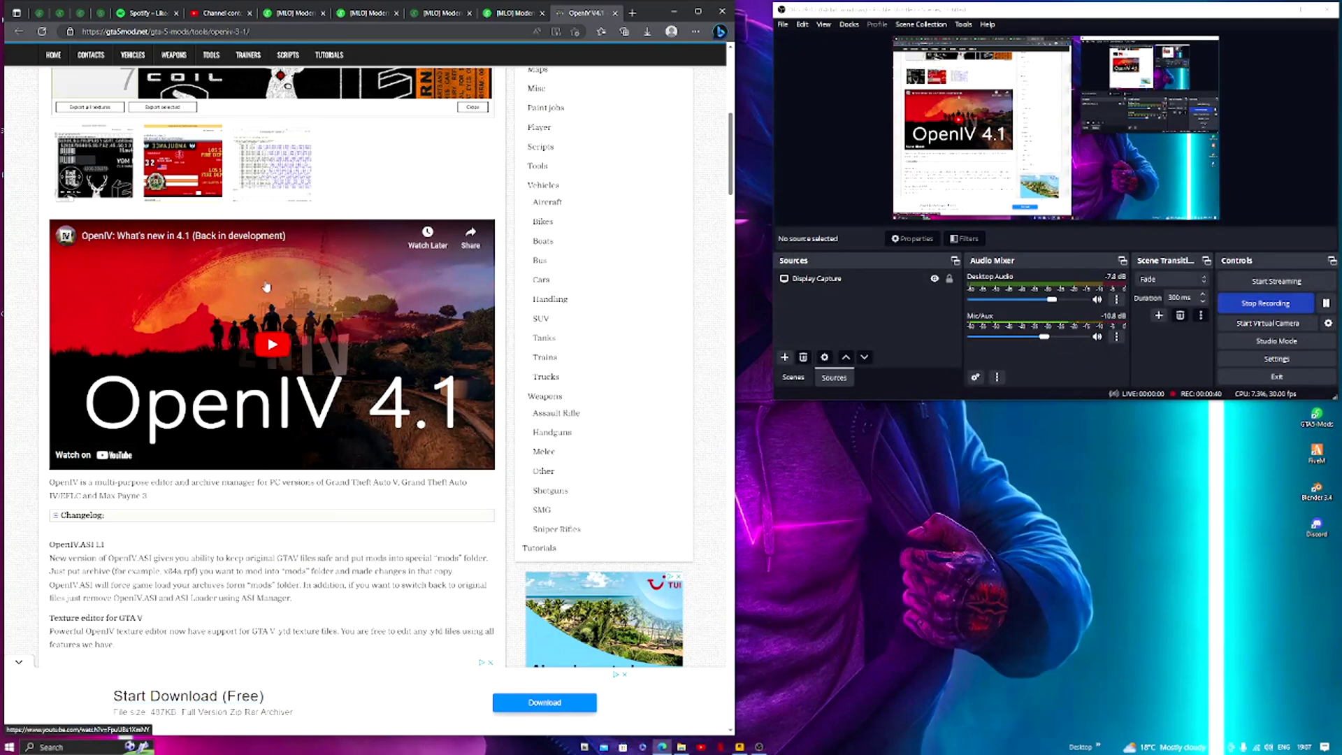
scroll(255, 382, "down", 7)
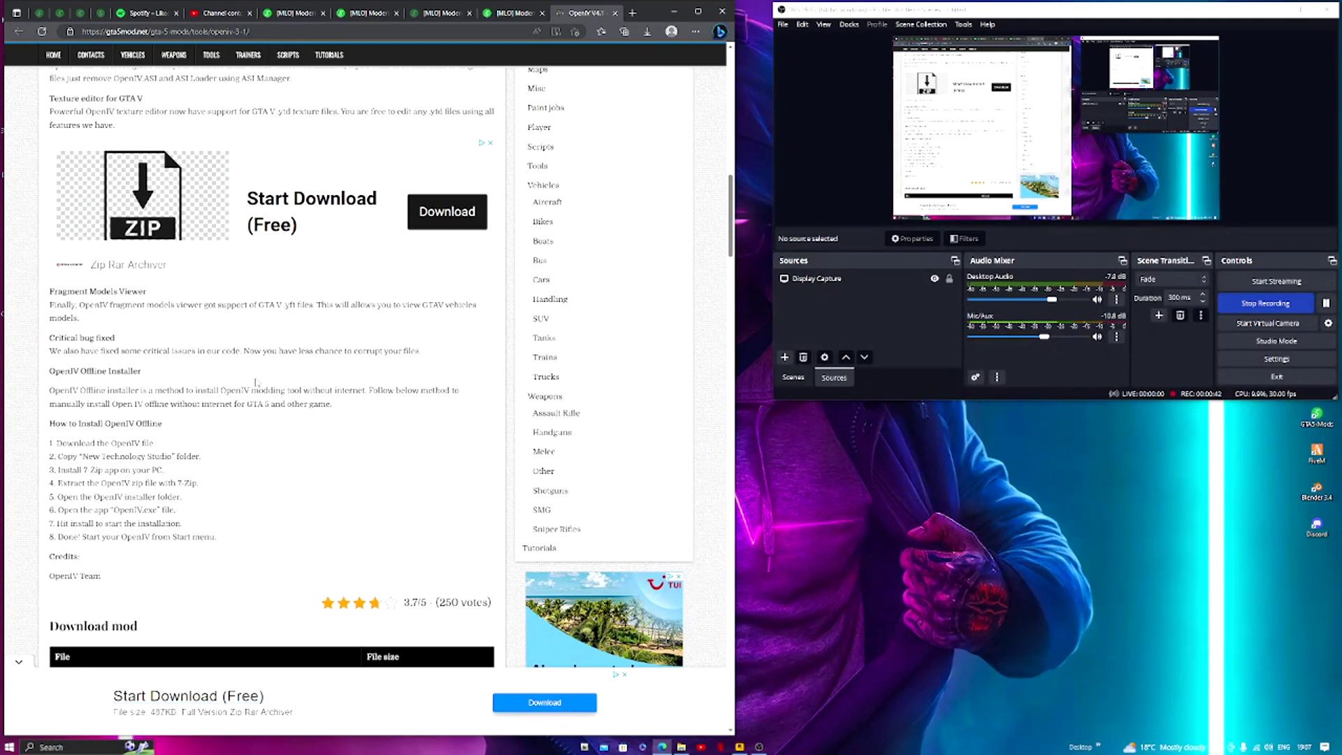
scroll(258, 381, "down", 4)
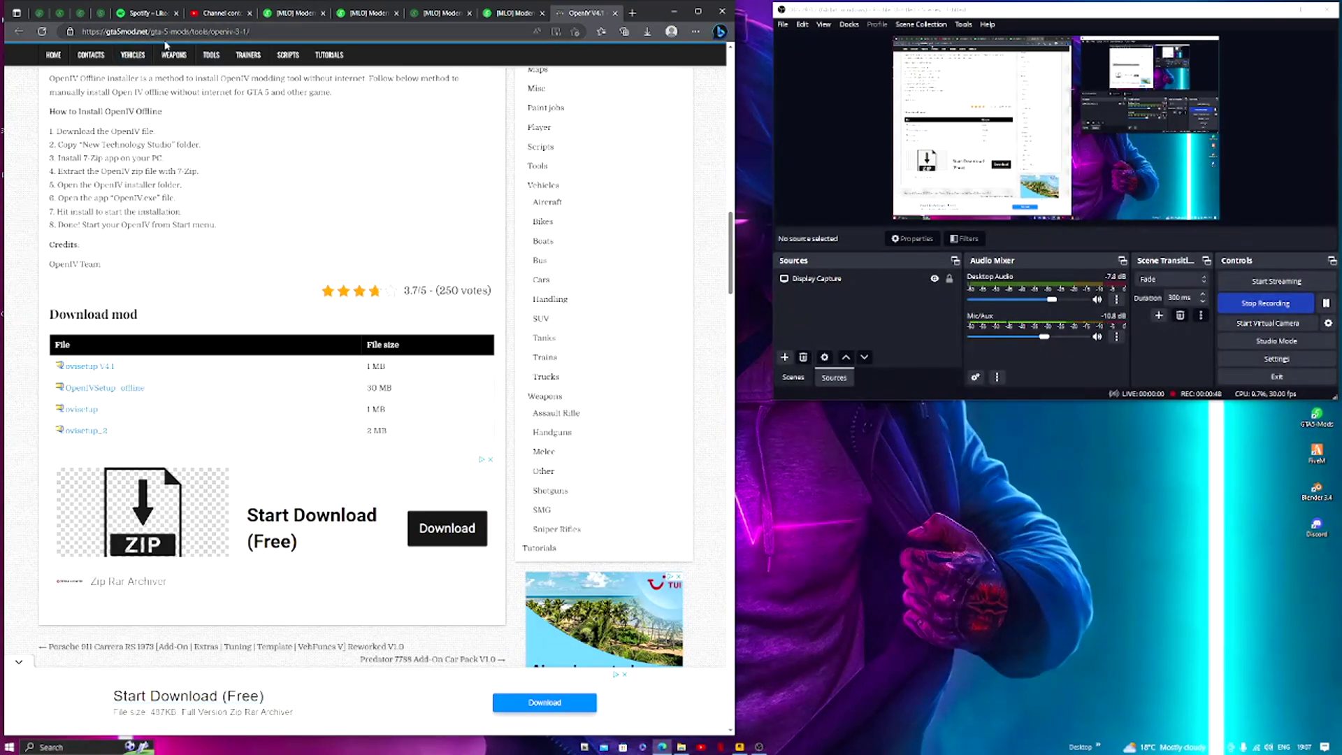
scroll(237, 297, "up", 10)
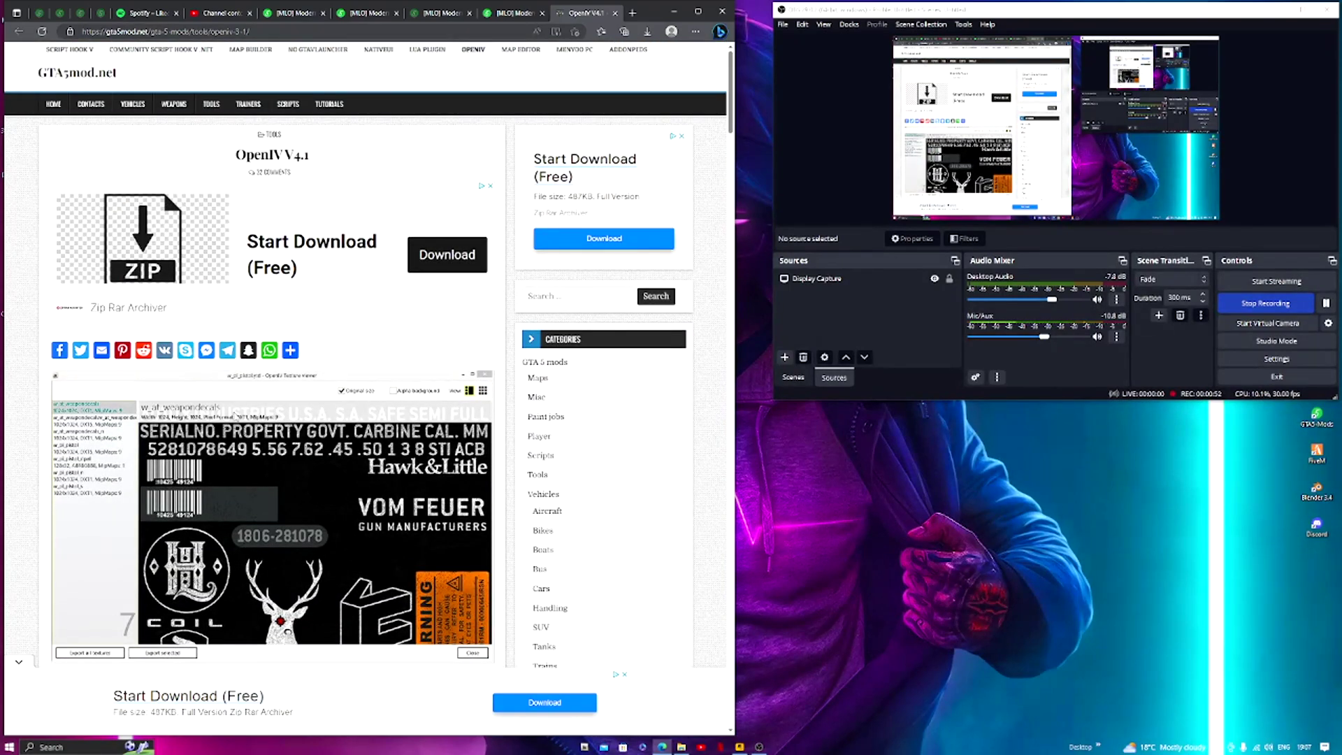
scroll(252, 290, "down", 10)
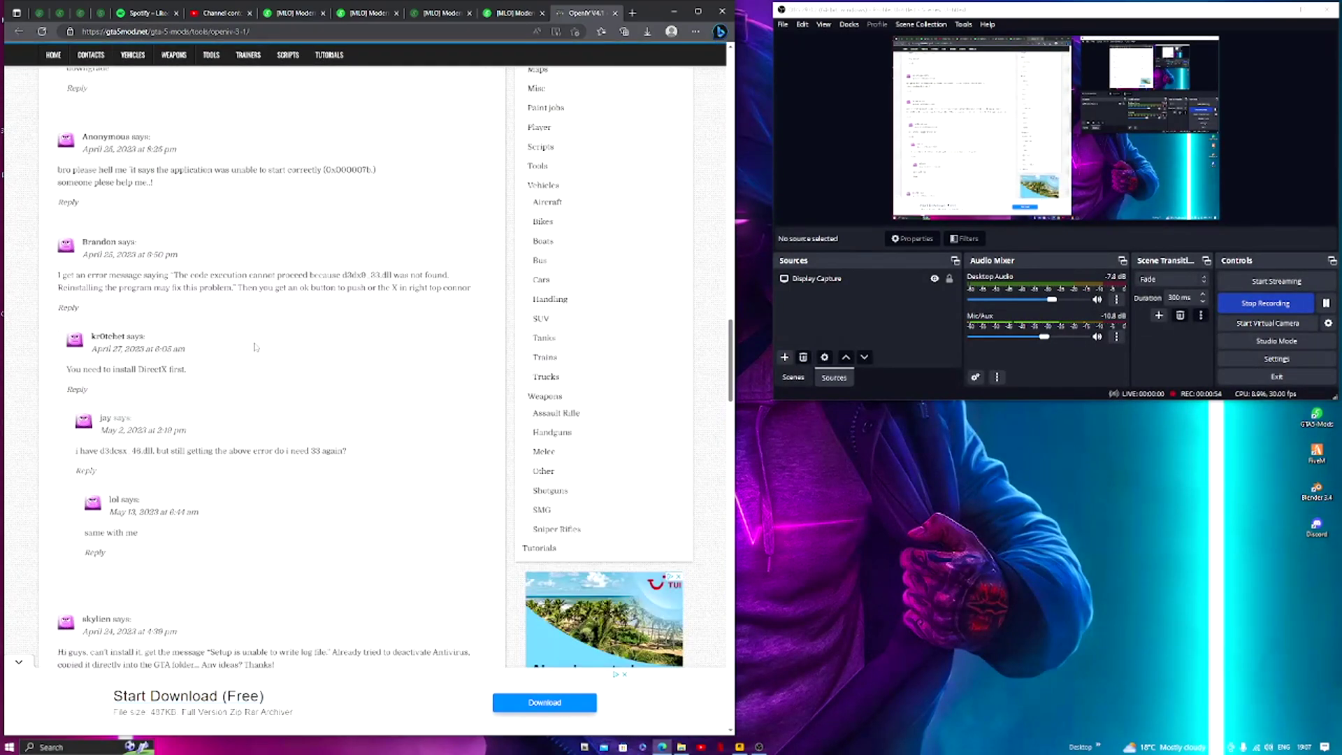
scroll(251, 289, "up", 6)
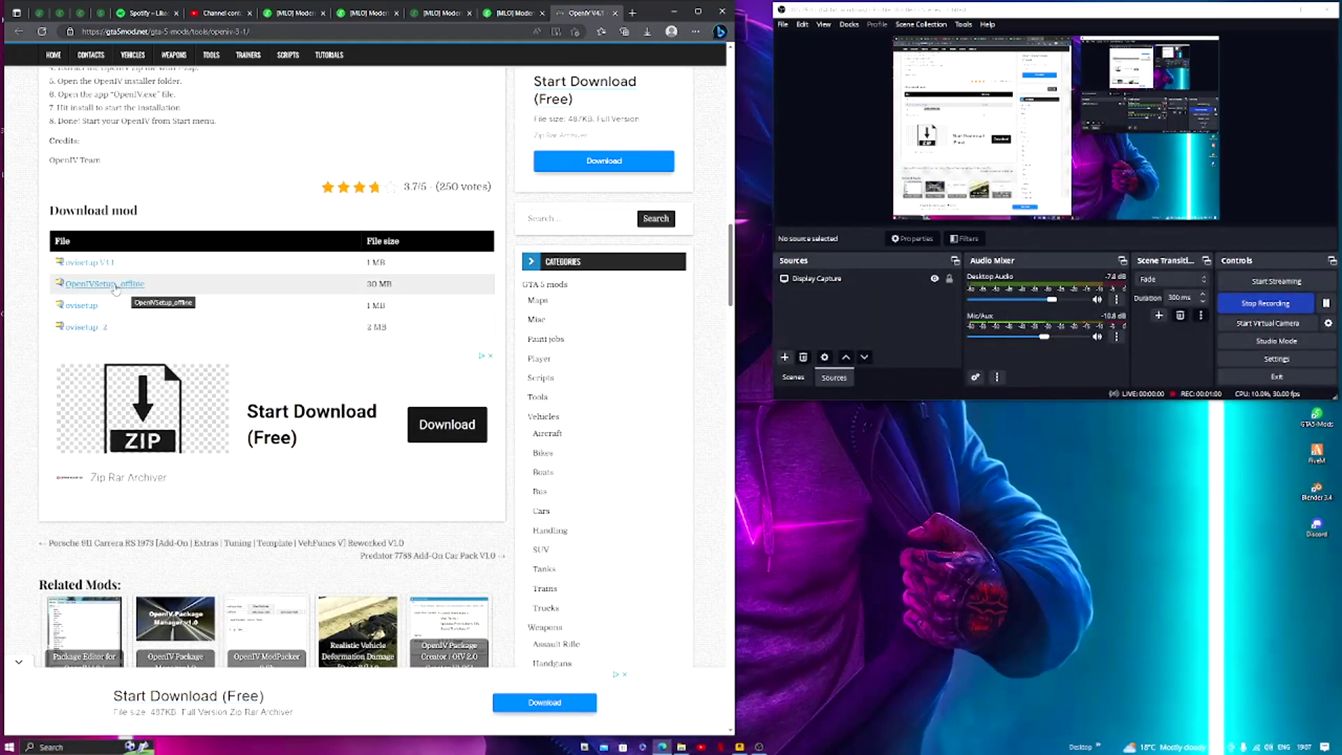
- Download OpenIVSetup_offline.rar past the full-page ad and check it in Edge's downloads list
left_click(98, 286)
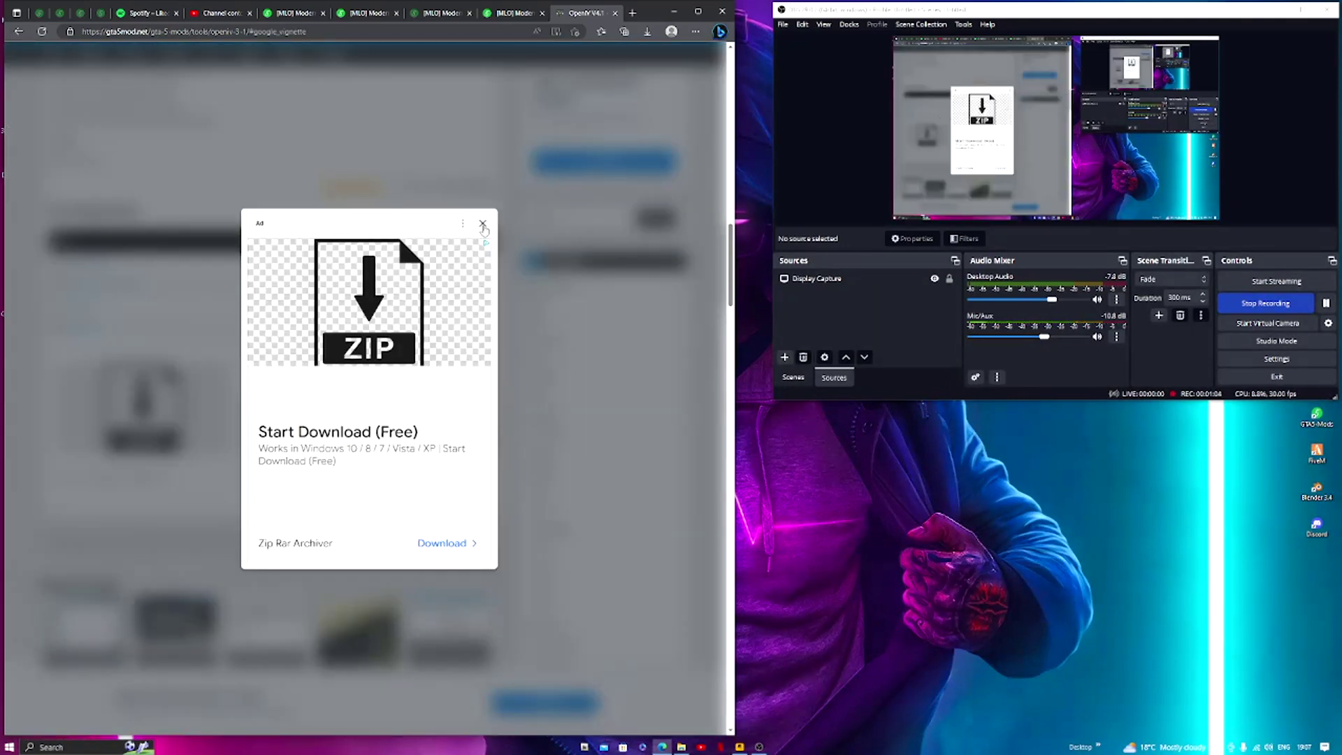
left_click(482, 225)
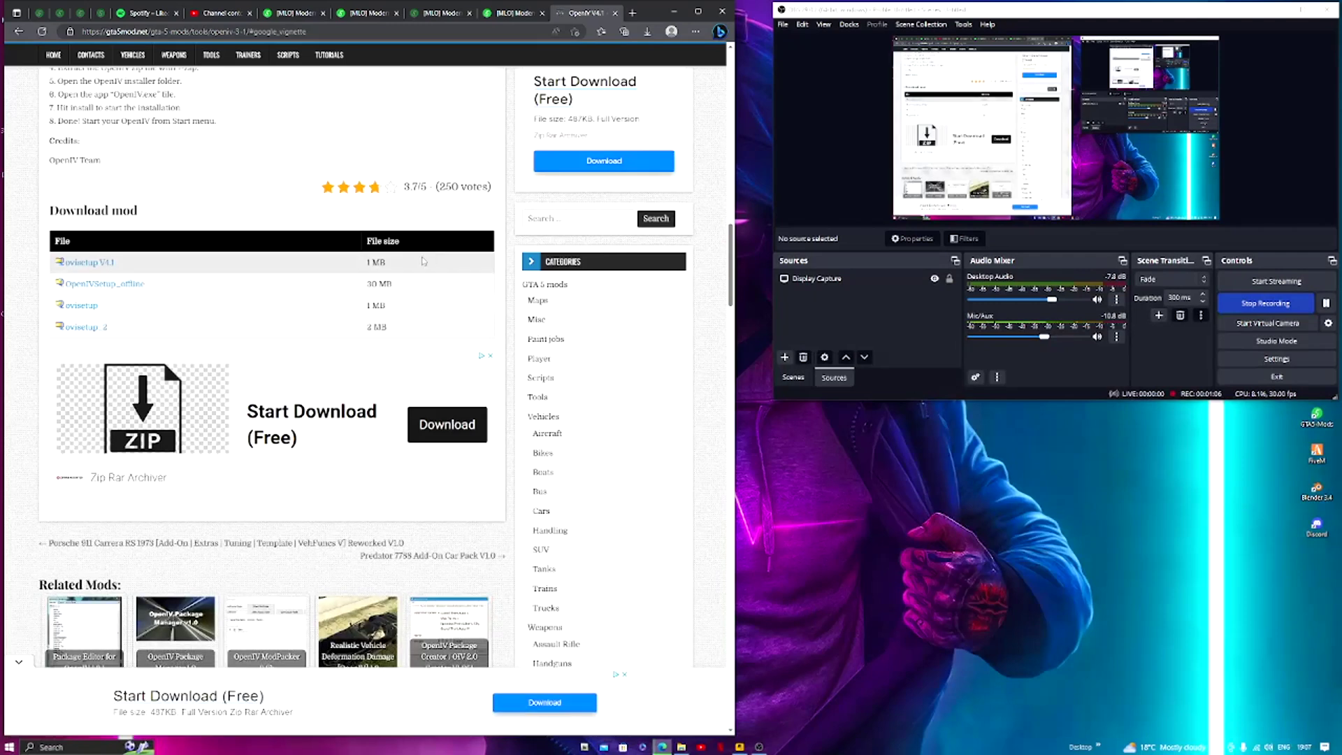
left_click(1301, 8)
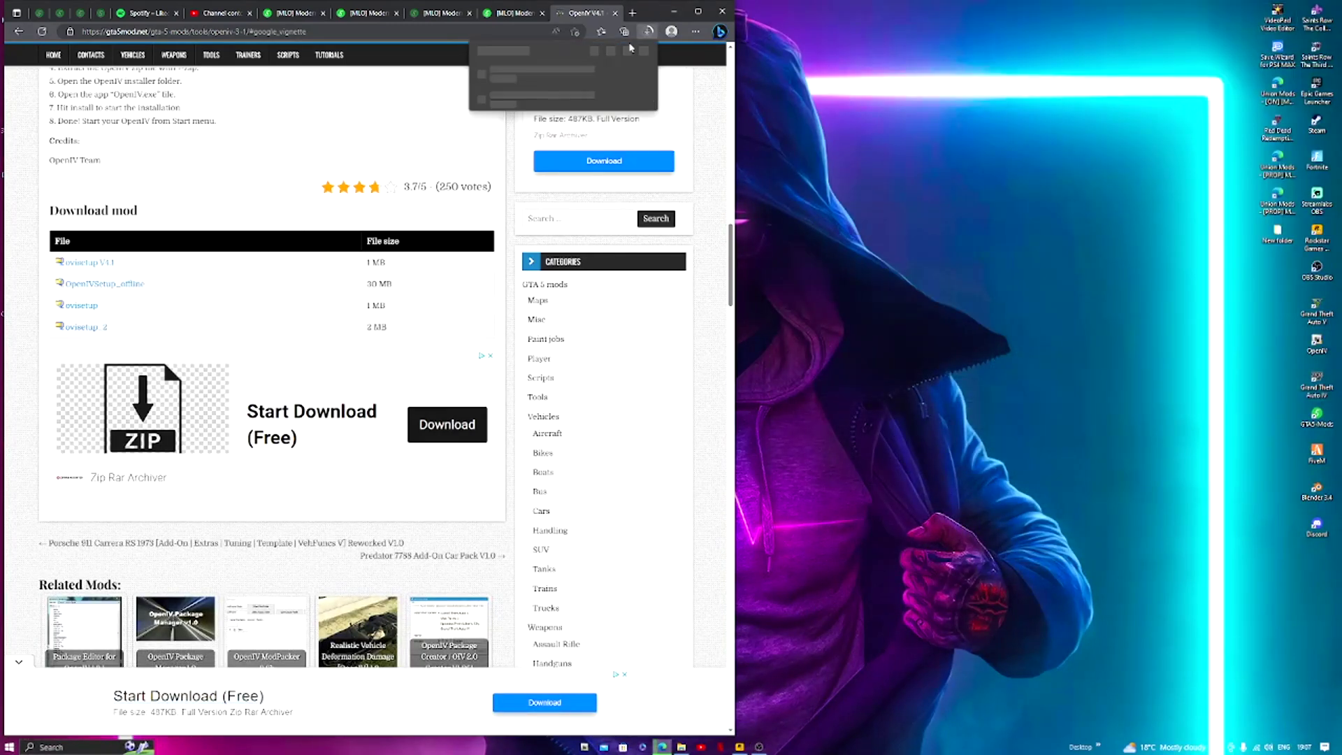
mouse_move(530, 74)
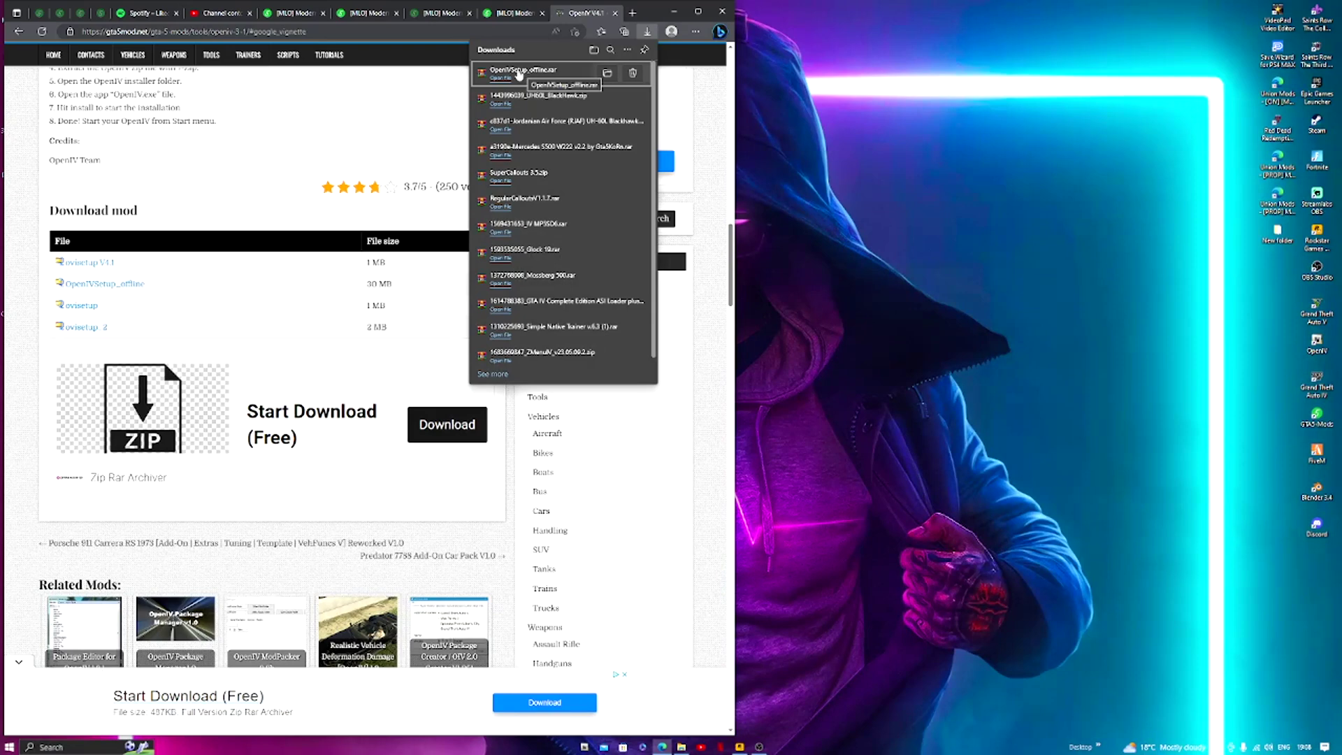
- Open OpenIVSetup_offline.rar in WinRAR and run the OpenIVSetup.exe installer inside it
left_click(515, 83)
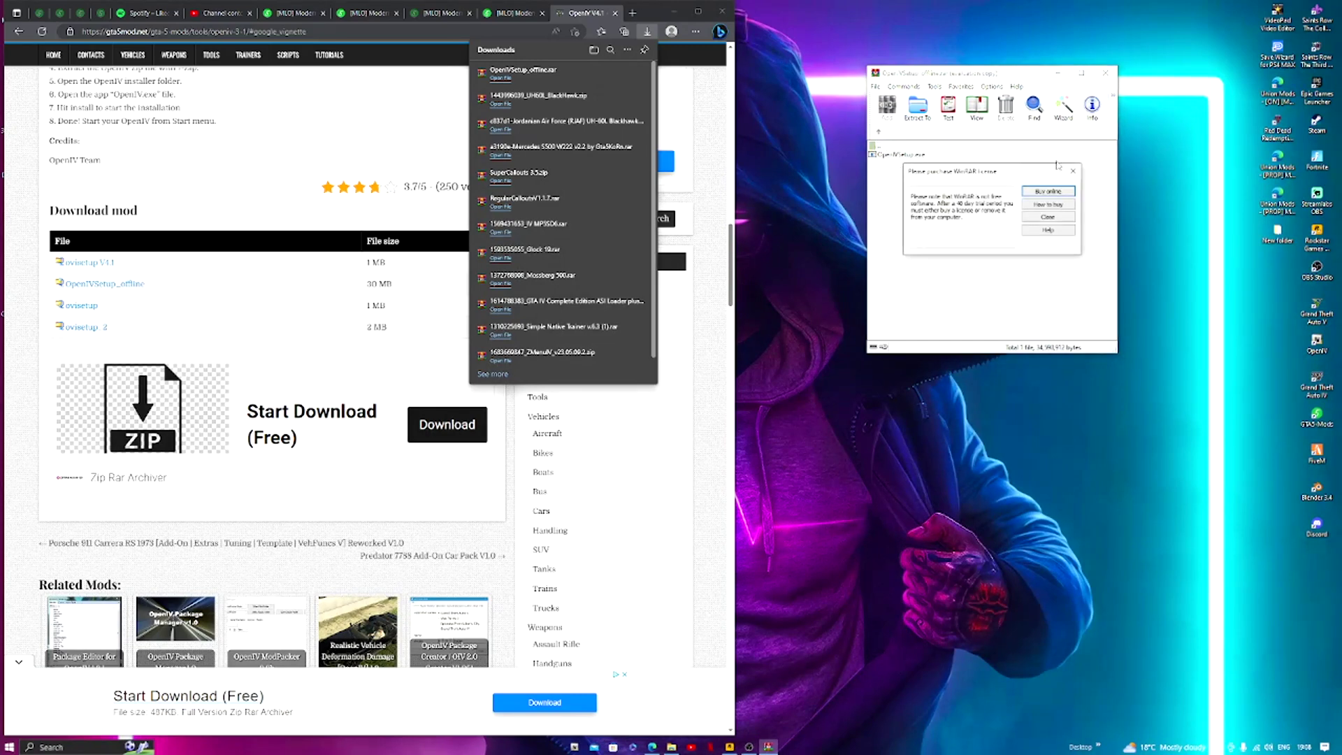
left_click(1074, 170)
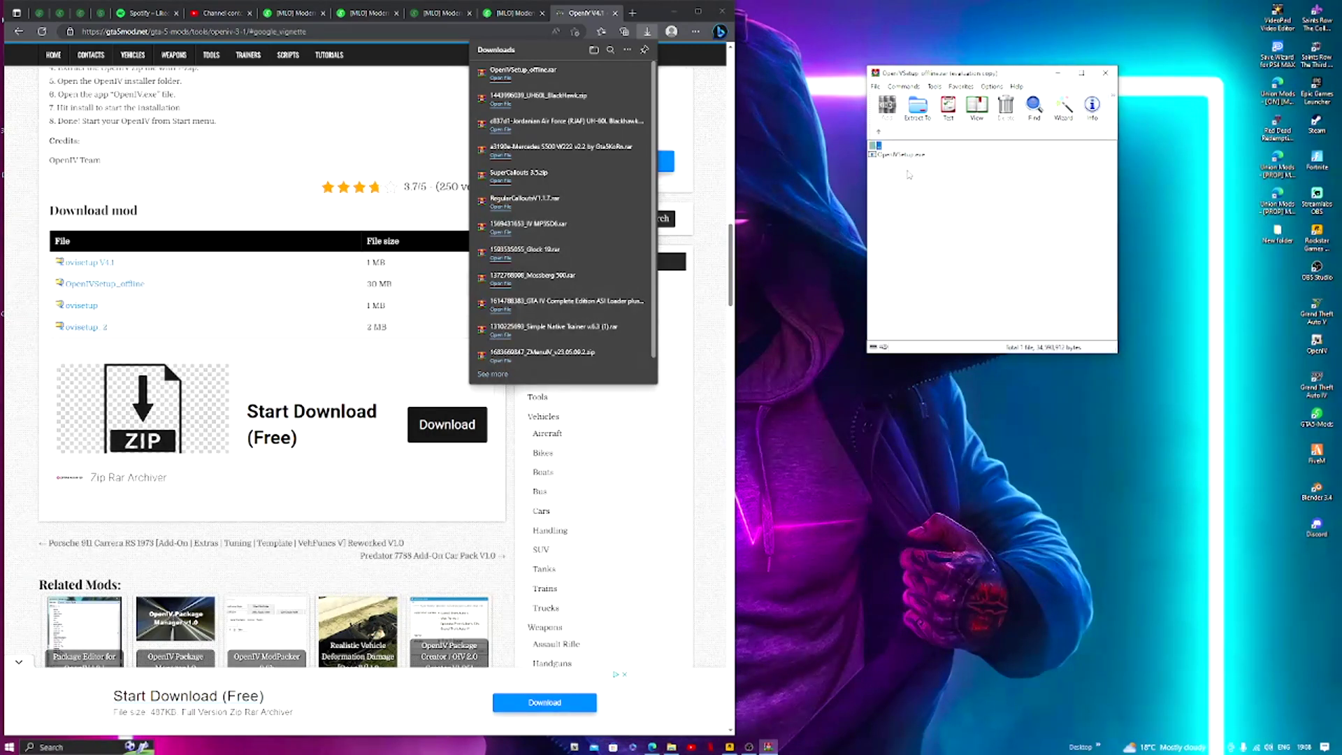
left_click_drag(902, 73, 1105, 10)
double_click(1103, 93)
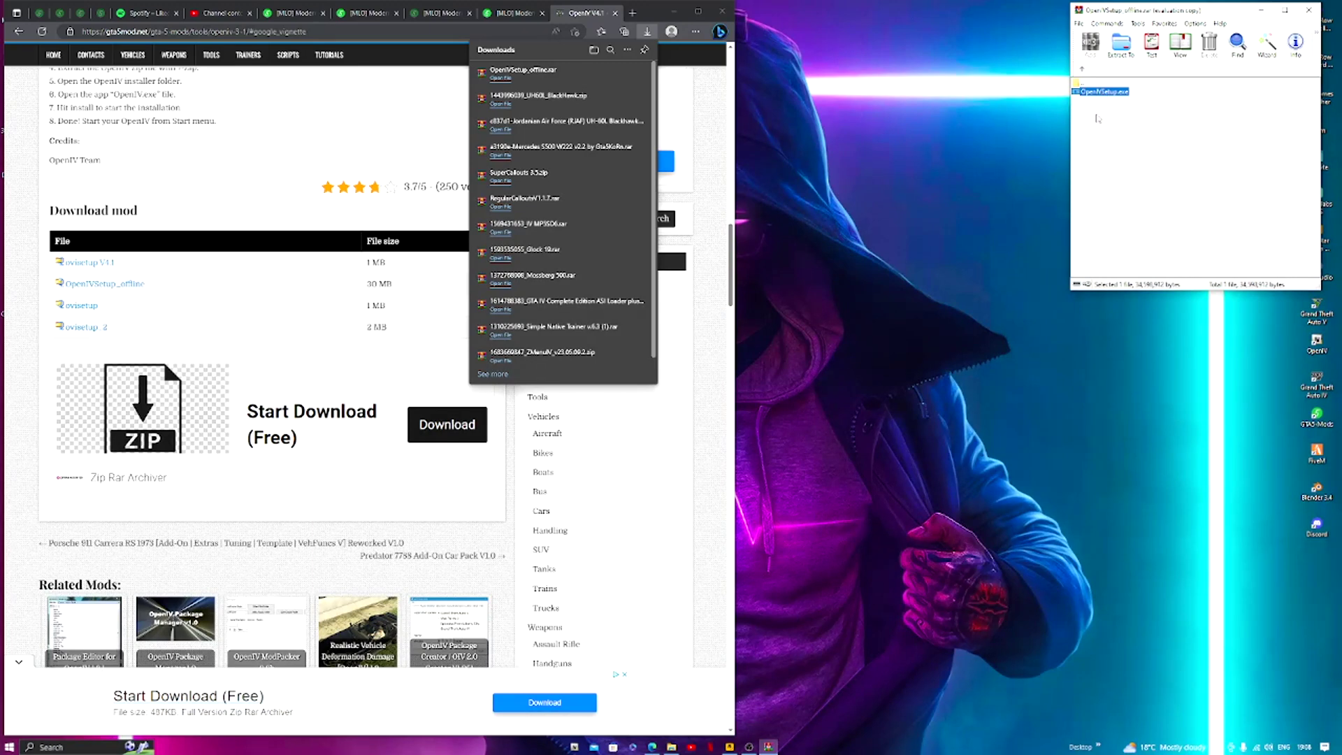
left_click(1098, 119)
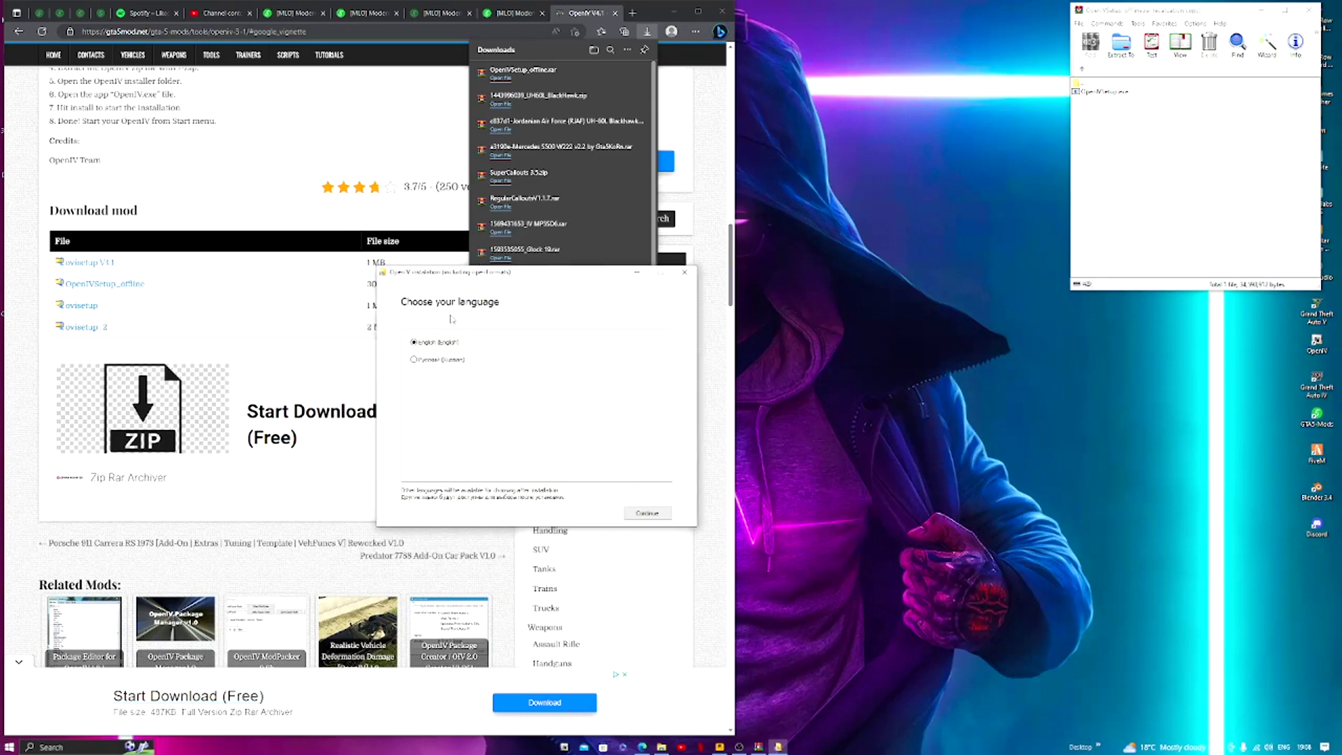
- Continue with English, accept the licence terms, and proceed to the installation options
left_click(644, 515)
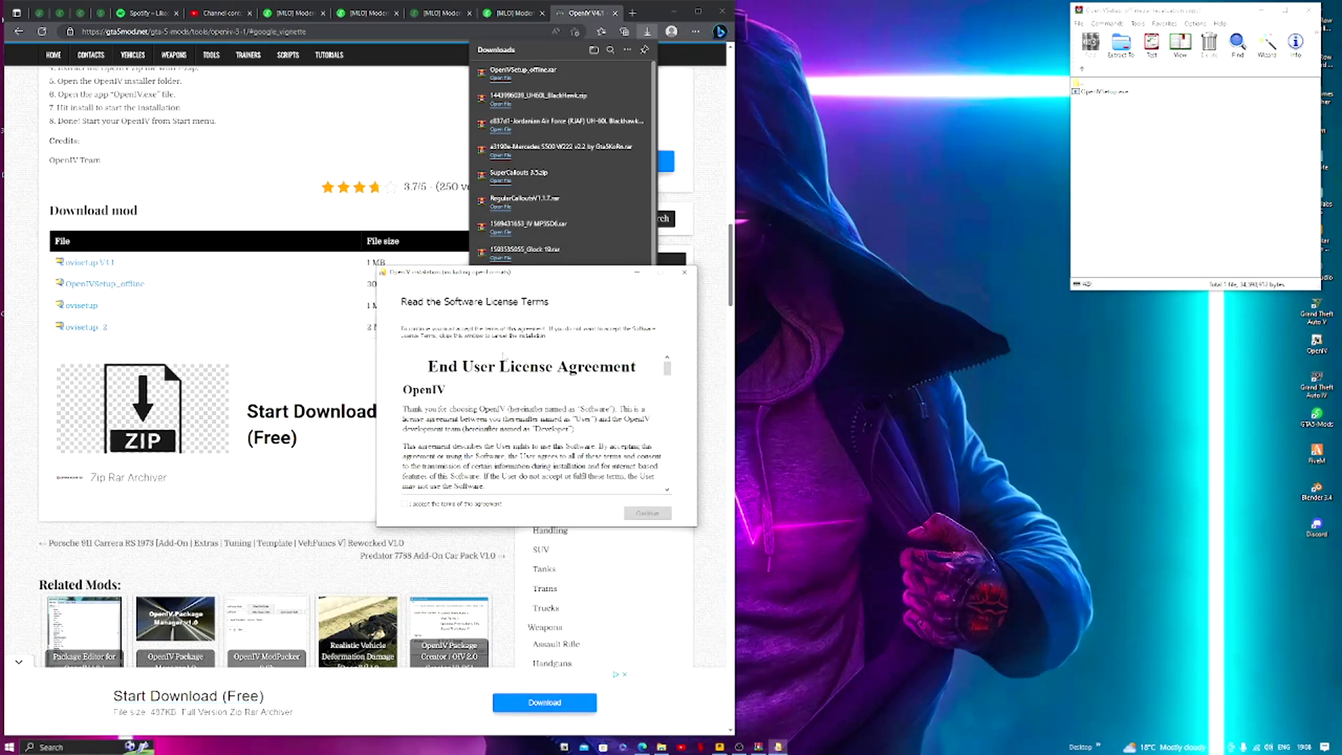
scroll(503, 396, "down", 10)
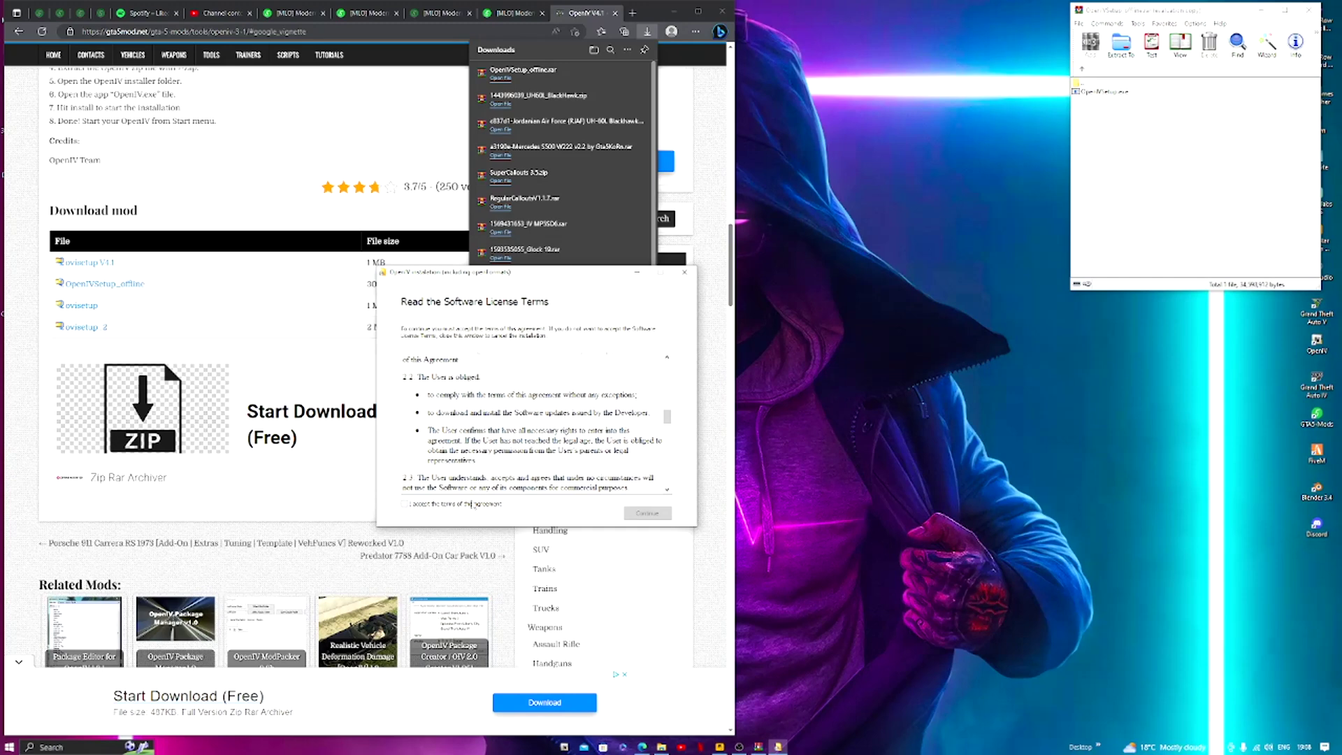
left_click(474, 504)
left_click(647, 513)
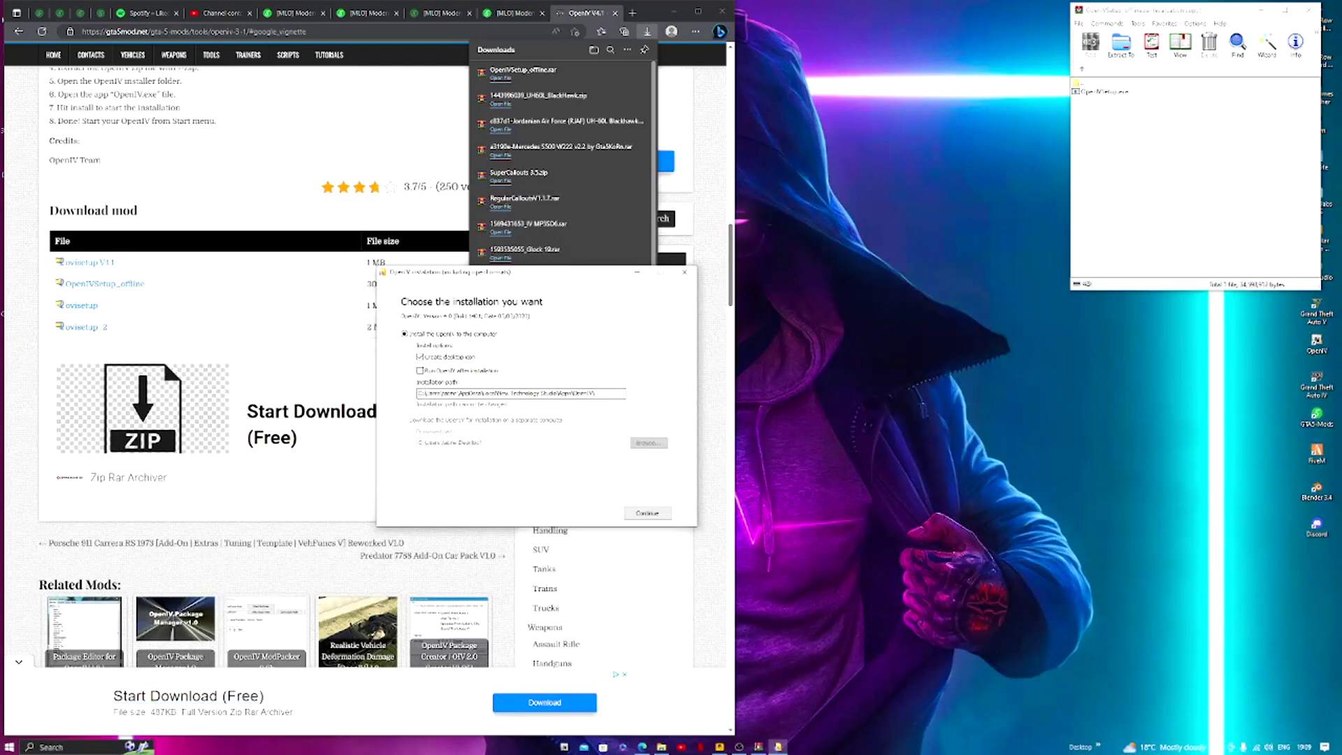
- Start installing OpenIV to the chosen path, then quit the installer during its download
left_click_drag(422, 392, 595, 393)
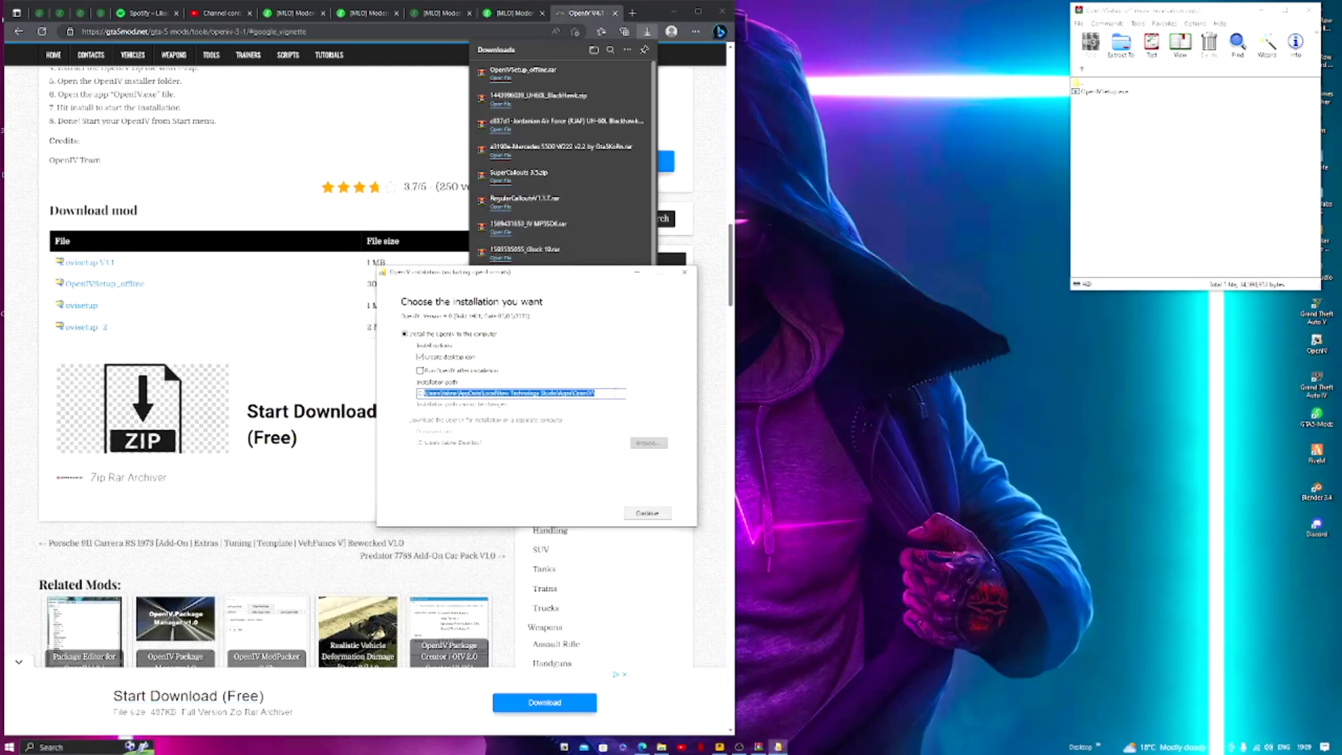
left_click(646, 514)
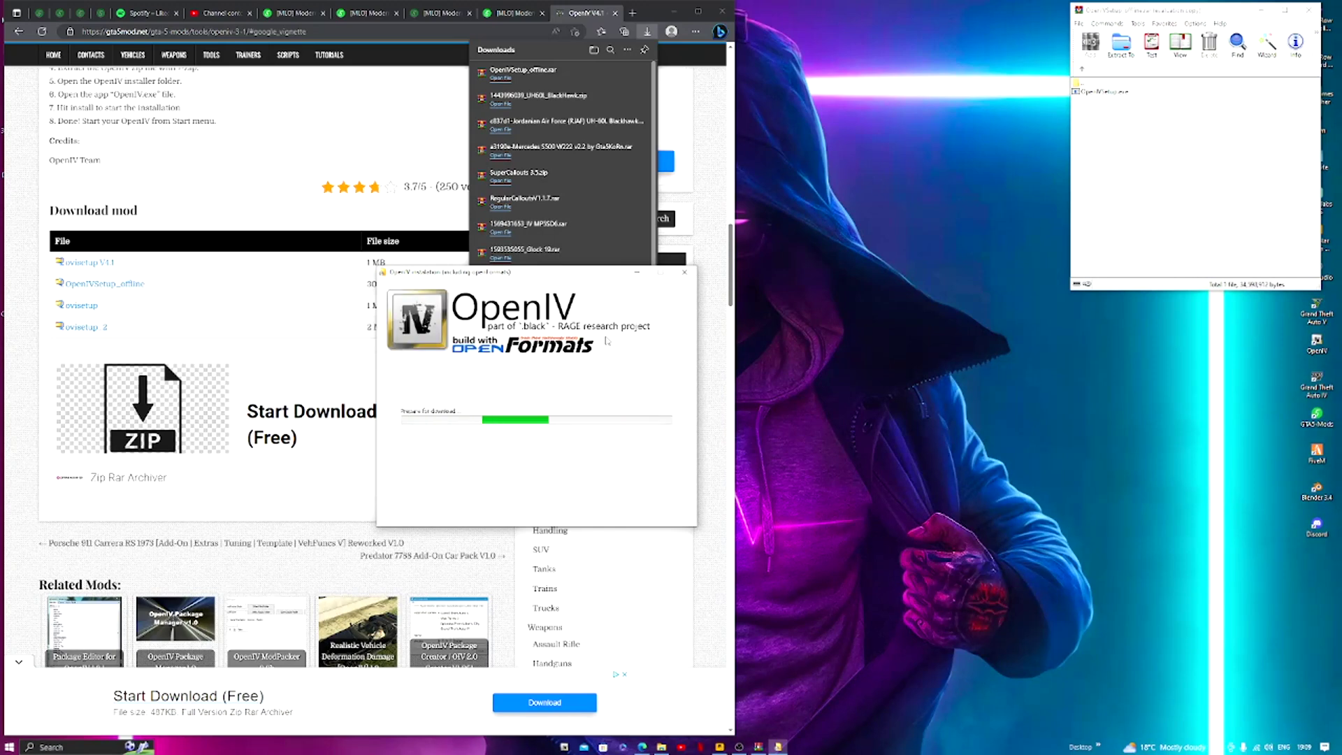
left_click(684, 274)
left_click(704, 412)
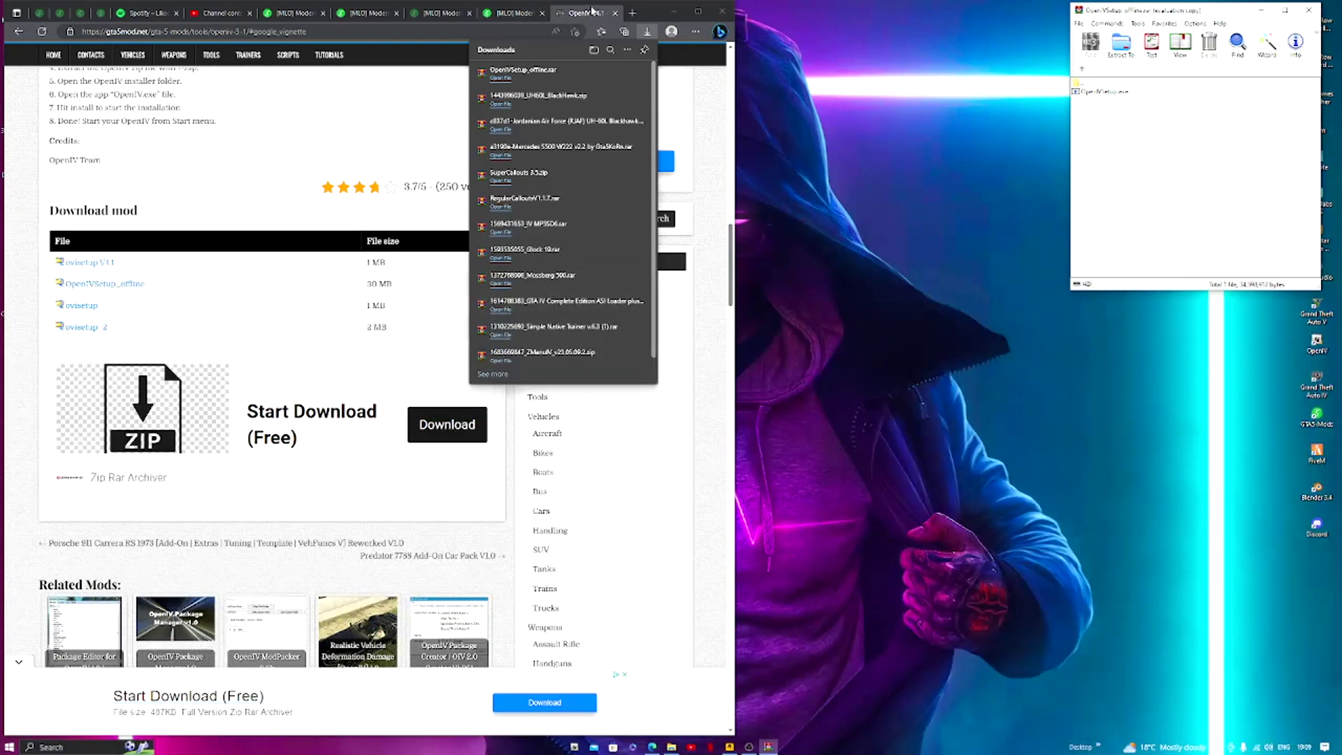
- Close the WinRAR archive and try the OpenIV desktop shortcut, dismissing its can't-start error
left_click(671, 11)
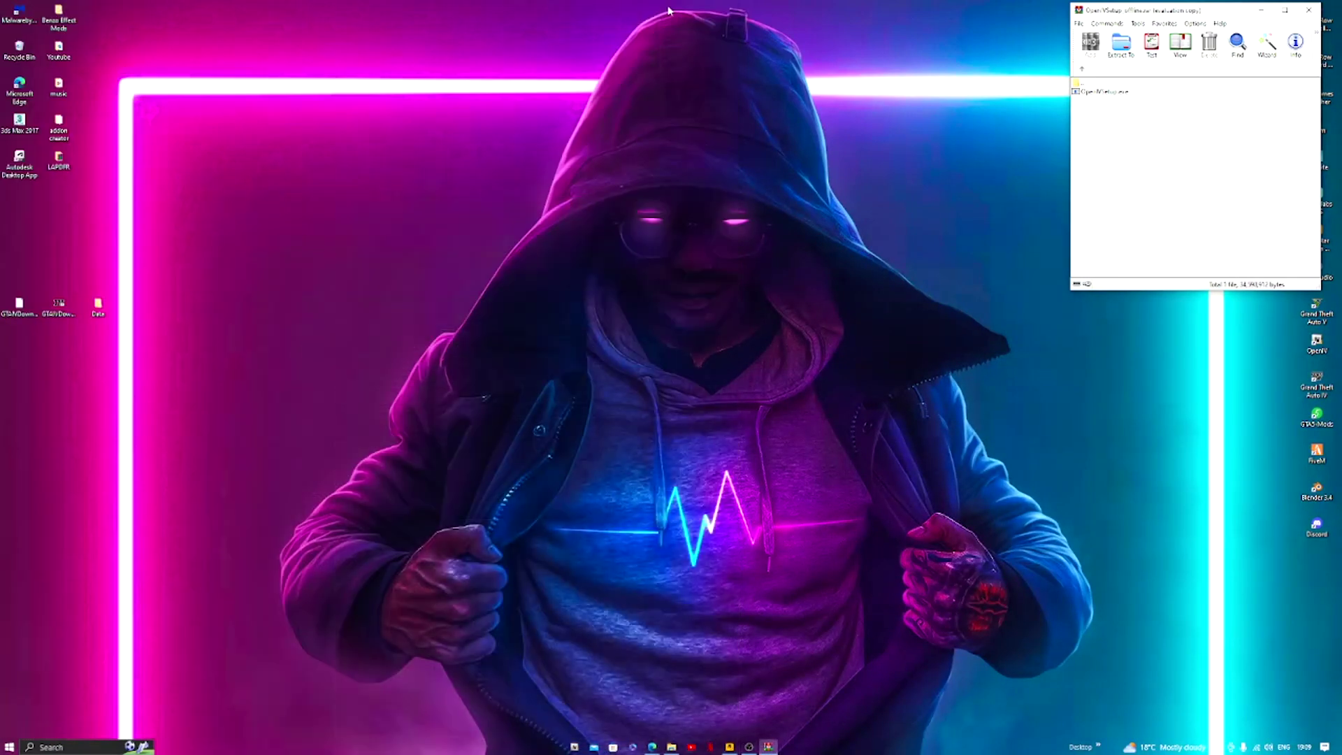
left_click(1309, 9)
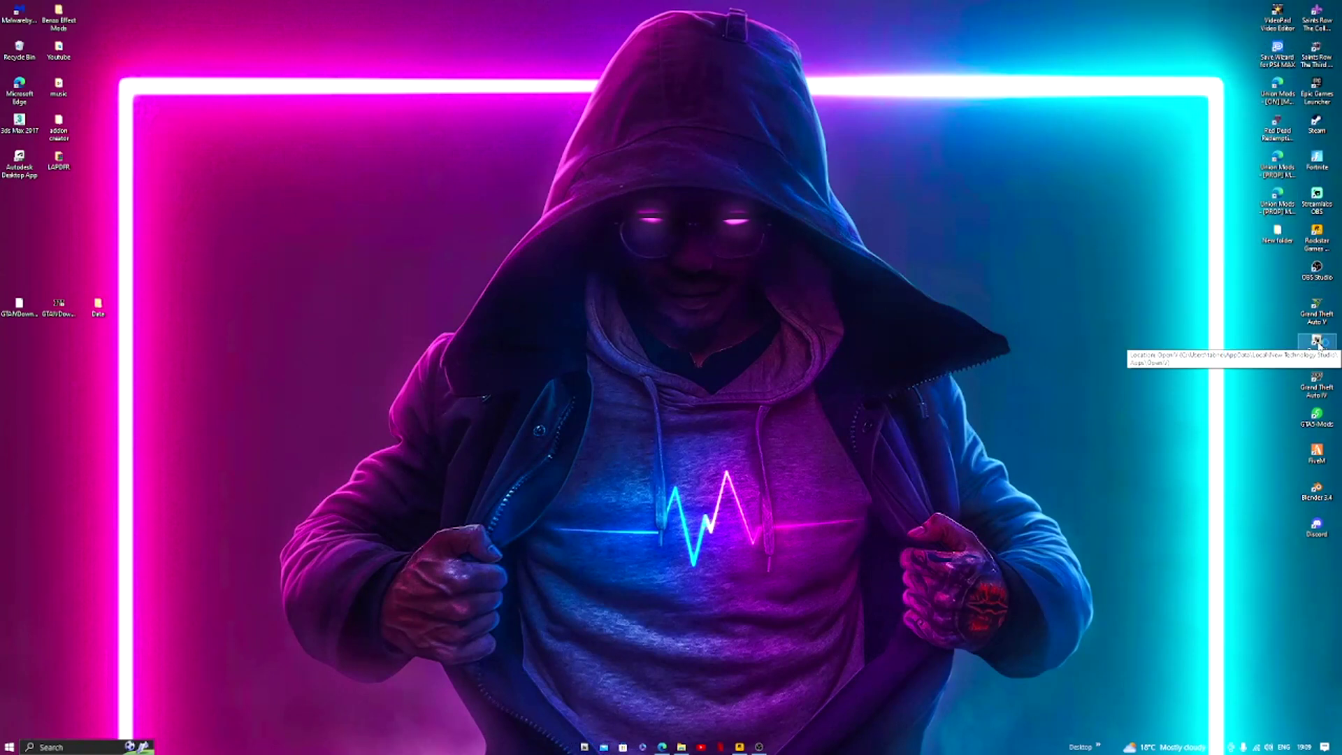
double_click(1317, 343)
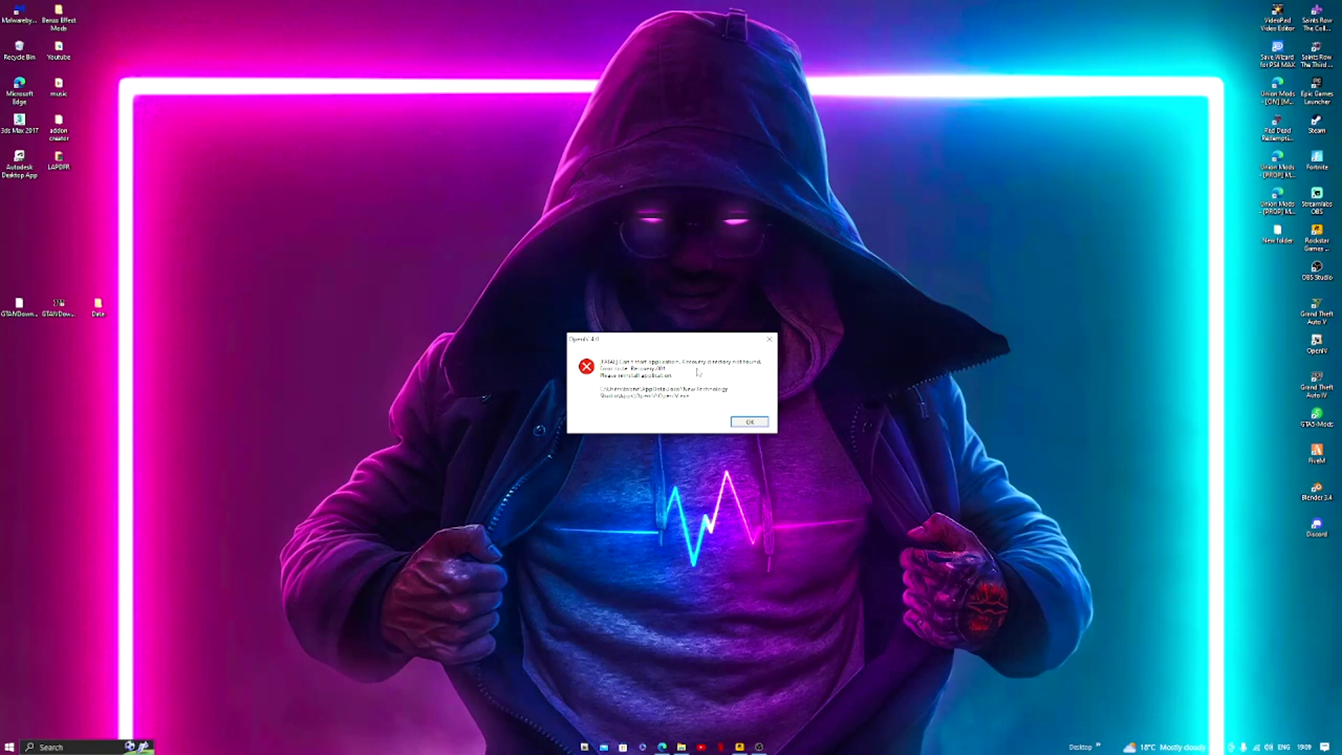
left_click(749, 421)
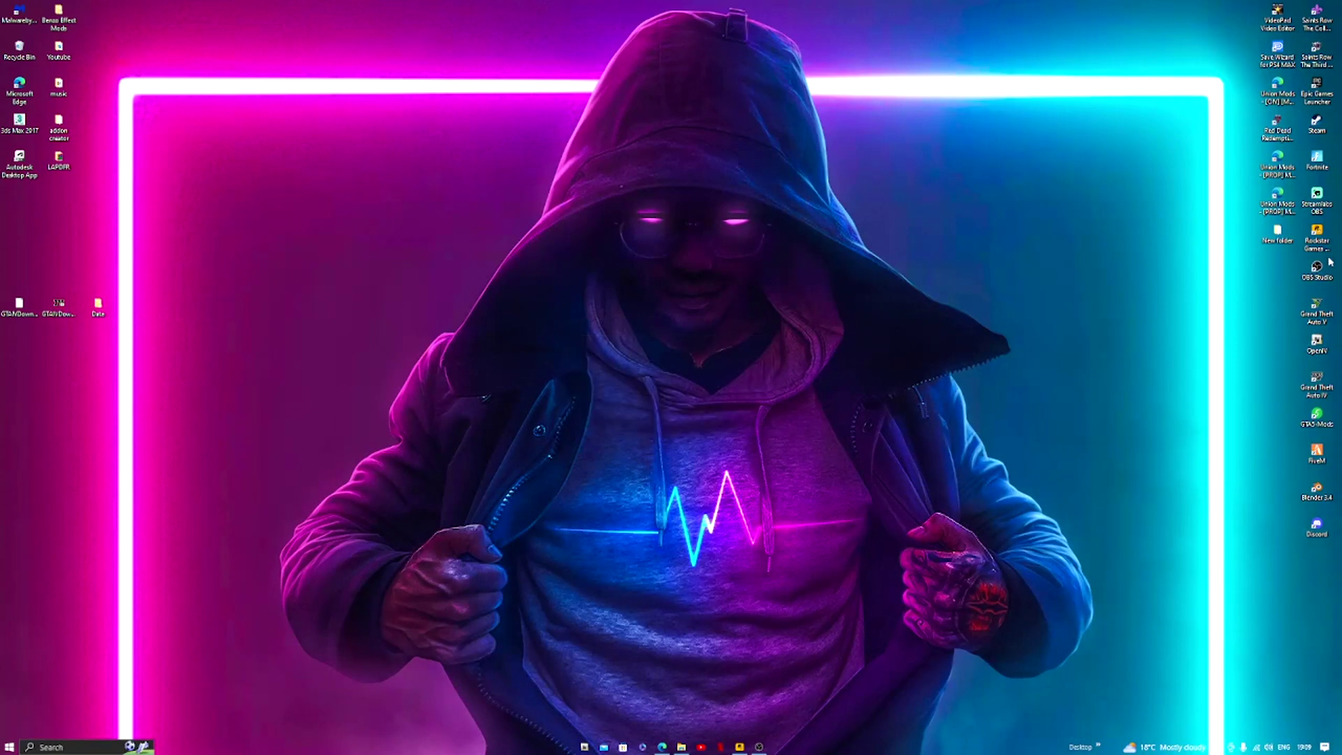
- Delete the broken OpenIV desktop shortcut and bring back Edge's recent downloads list
right_click(1316, 342)
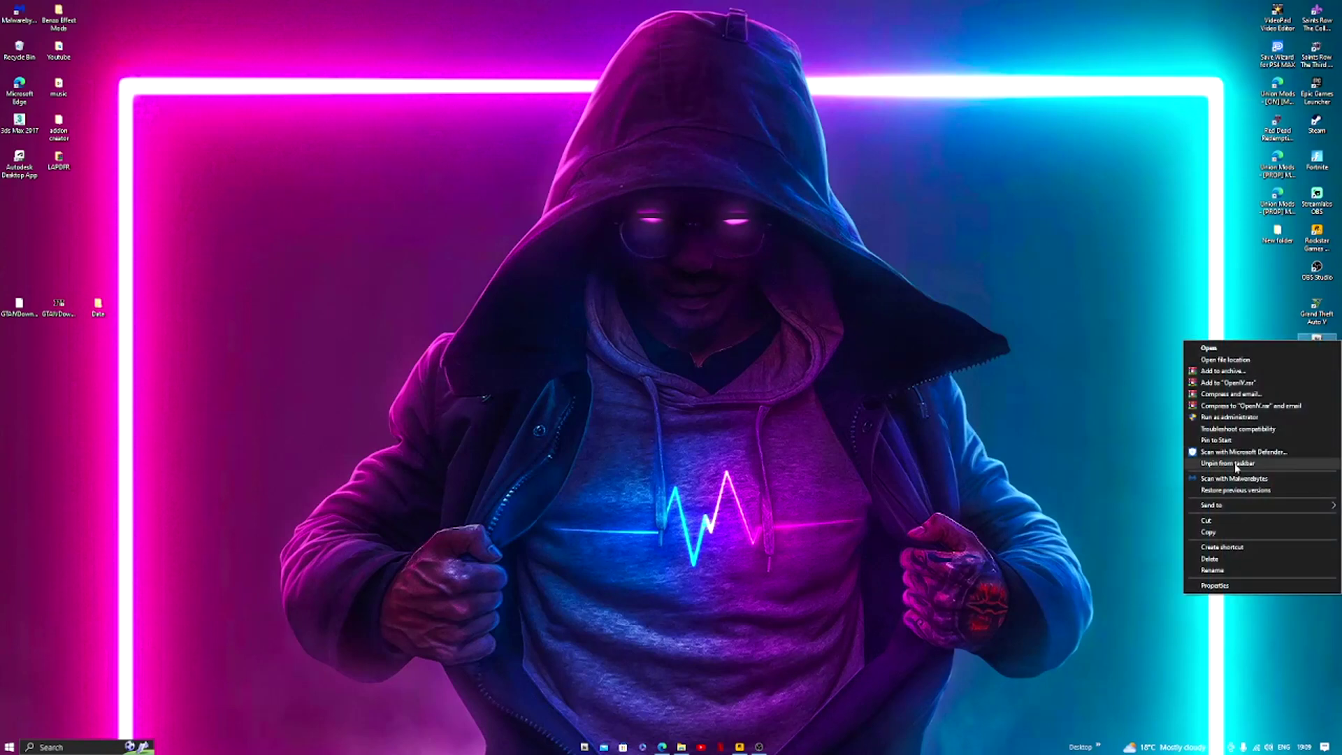
left_click(1225, 560)
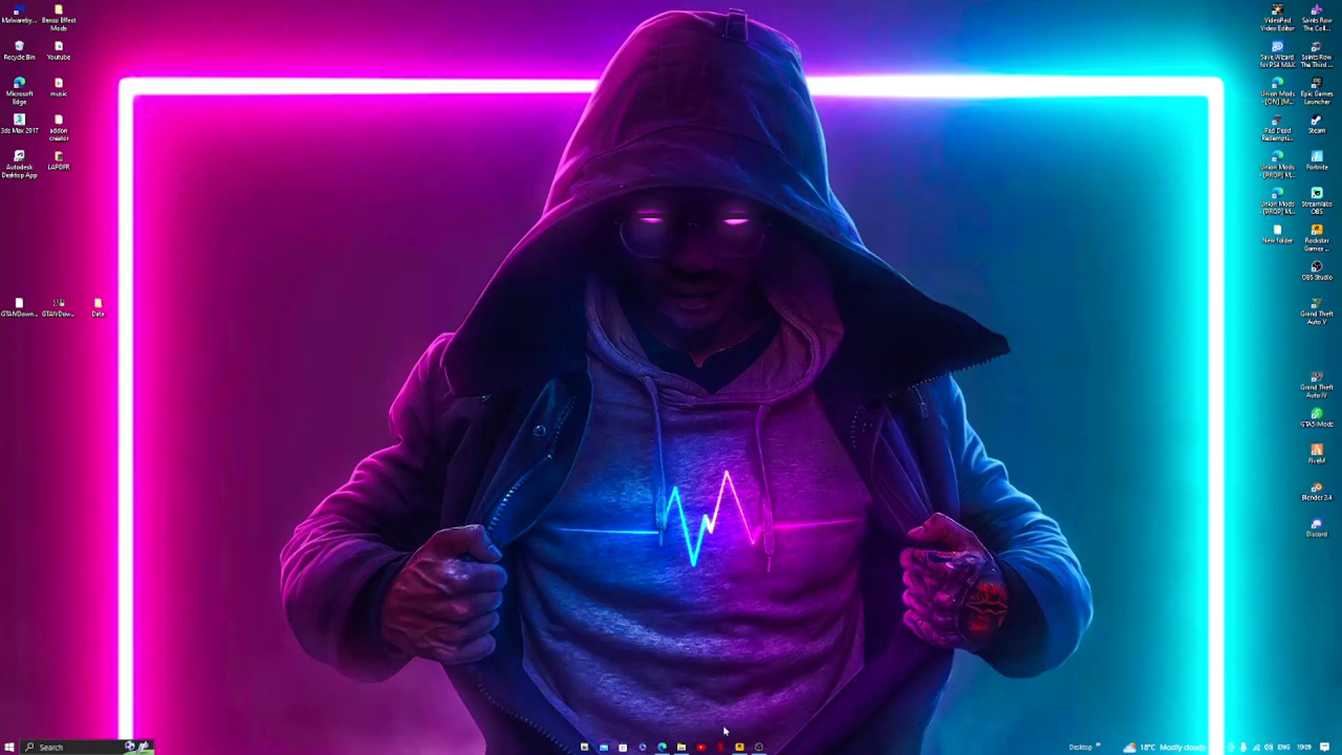
left_click(661, 746)
left_click(647, 32)
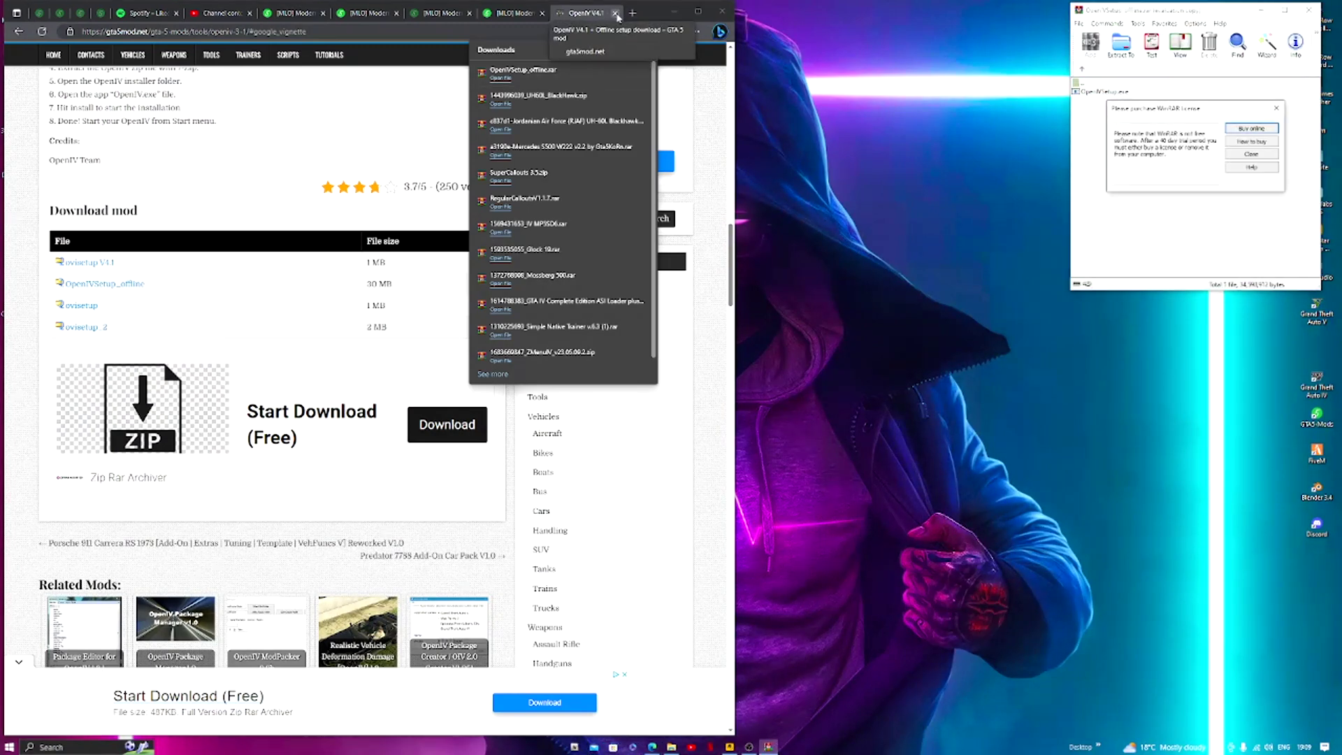
- Dismiss the WinRAR reminder, close Edge, and relaunch OpenIVSetup.exe from the archive
left_click(1276, 108)
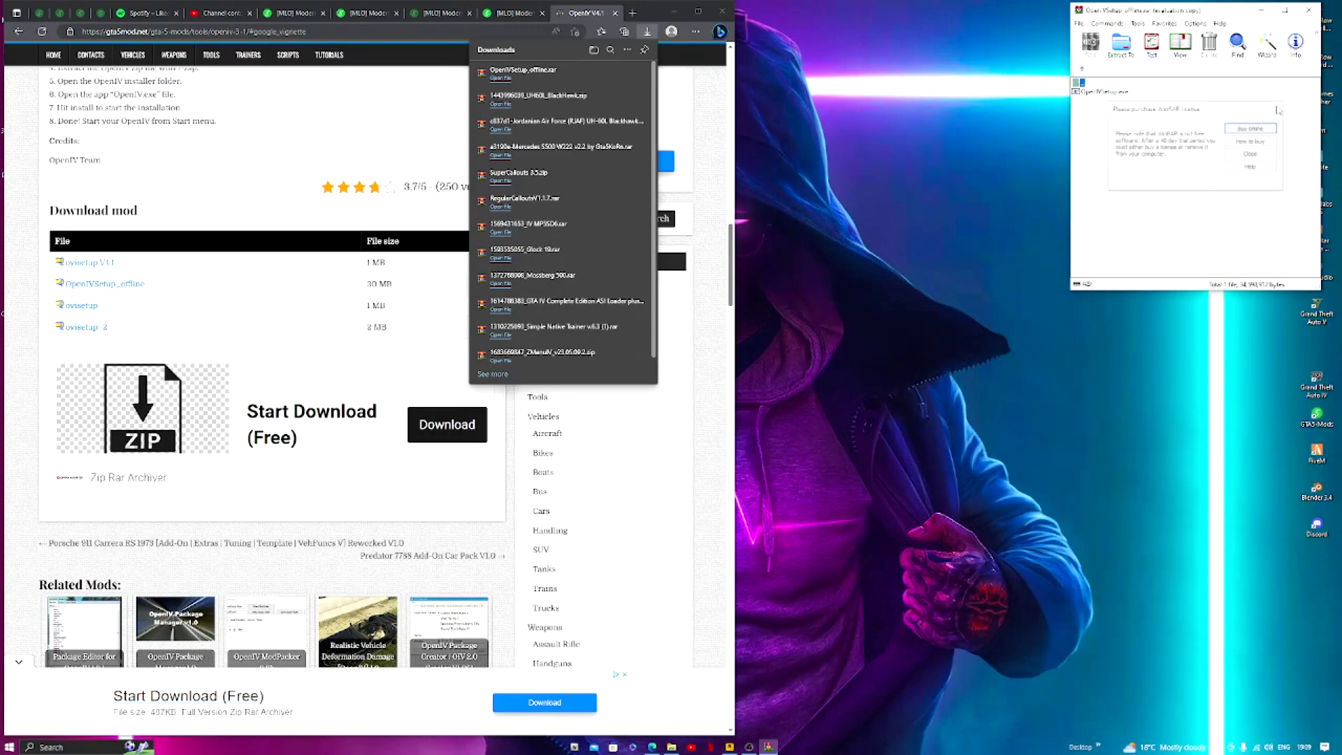
left_click(652, 747)
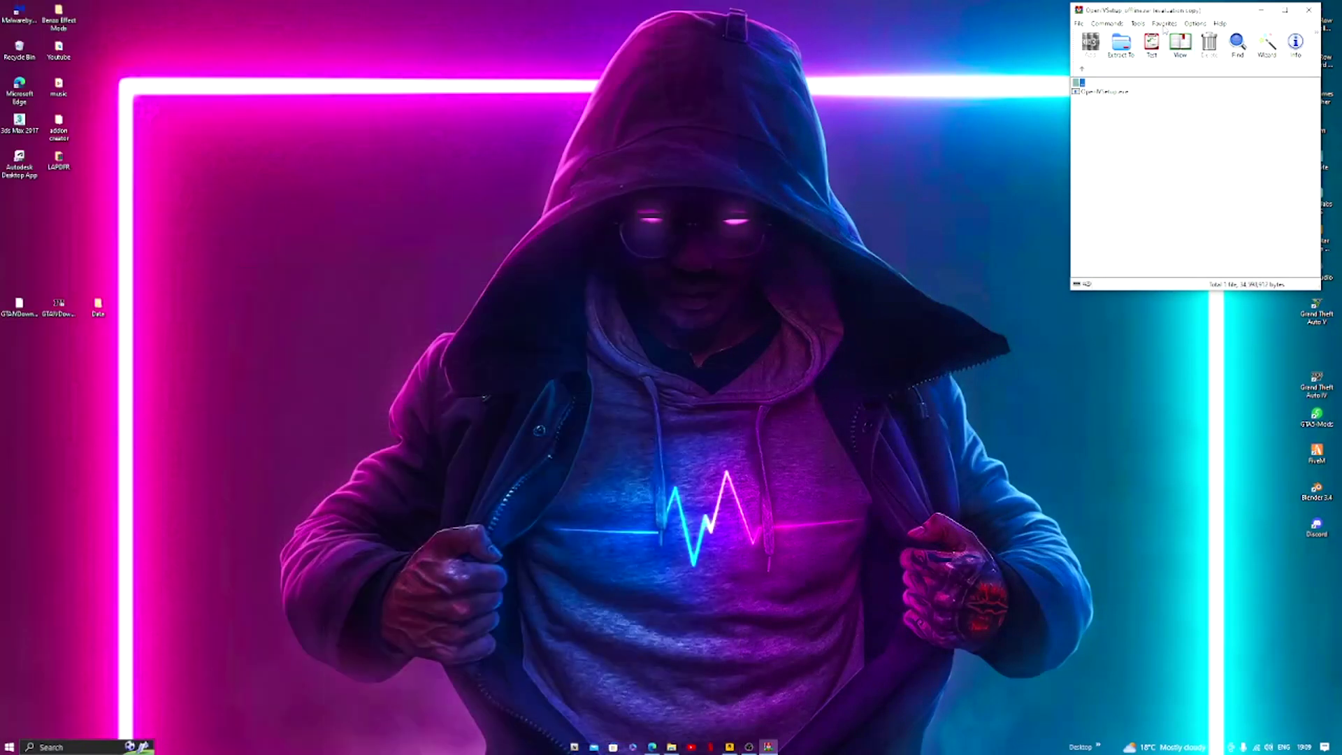
left_click_drag(1169, 19, 816, 74)
double_click(772, 149)
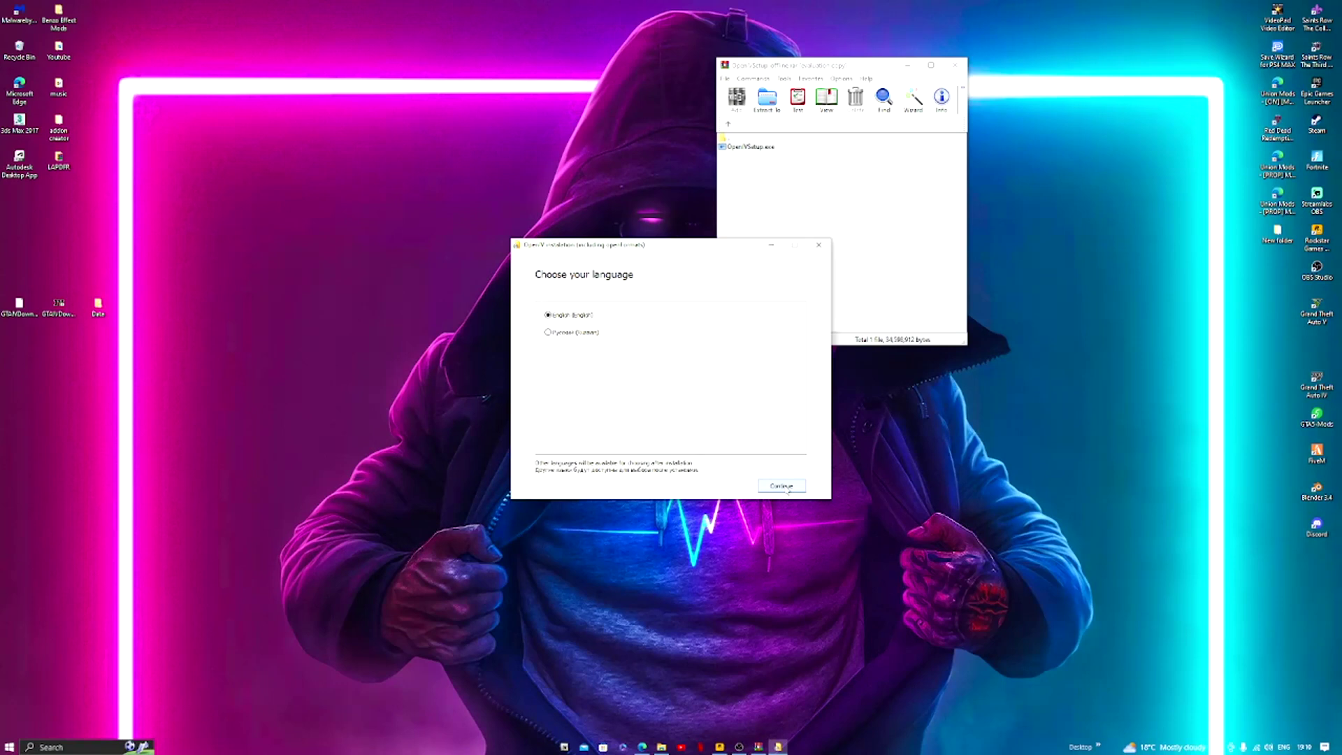
- Install OpenIV on this computer in English with the licence accepted, then close the finished installer
left_click(783, 486)
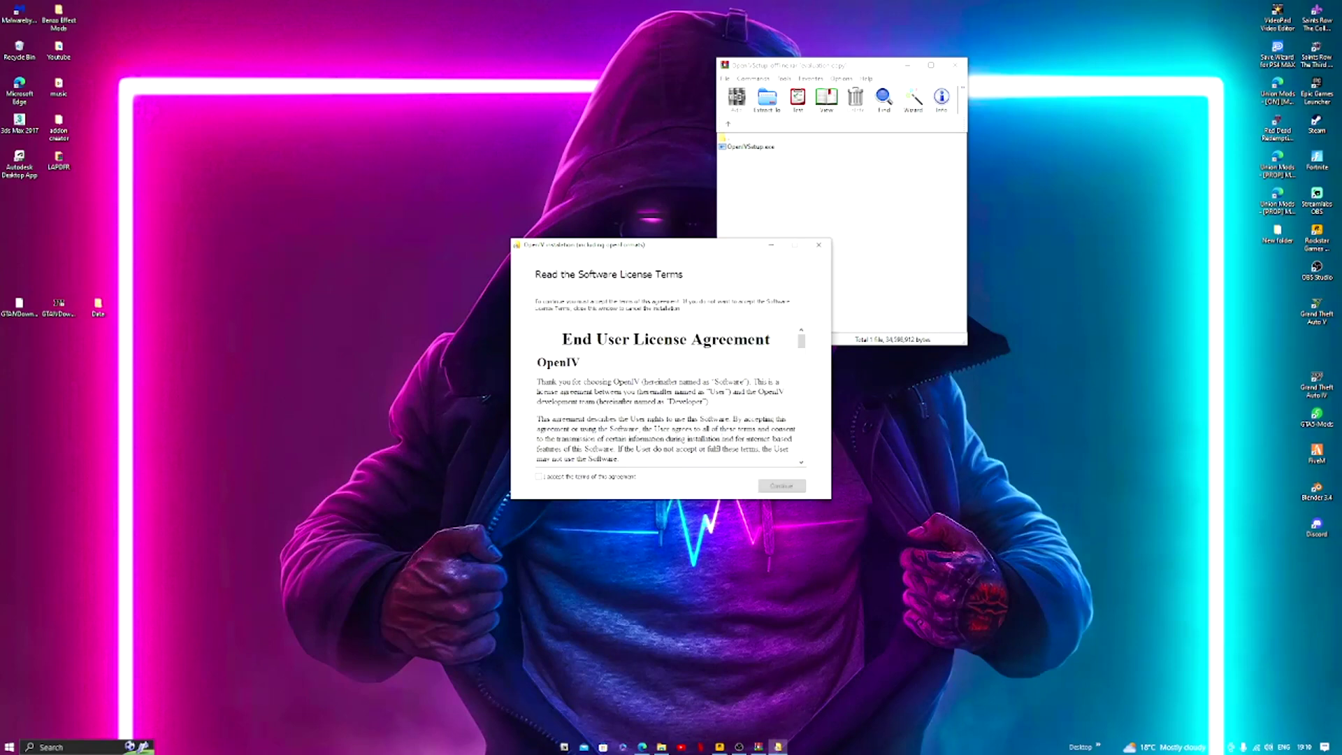
left_click(538, 476)
scroll(718, 458, "down", 10)
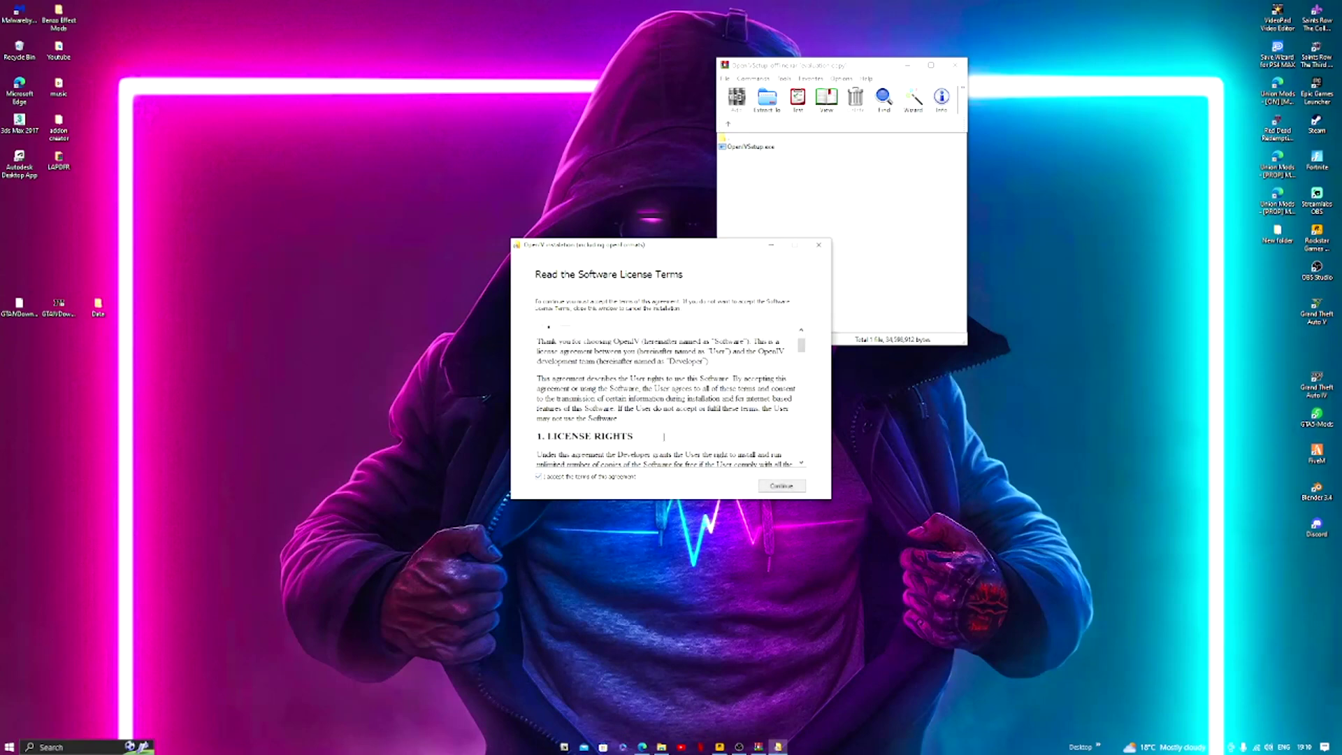
scroll(718, 458, "down", 5)
left_click(781, 485)
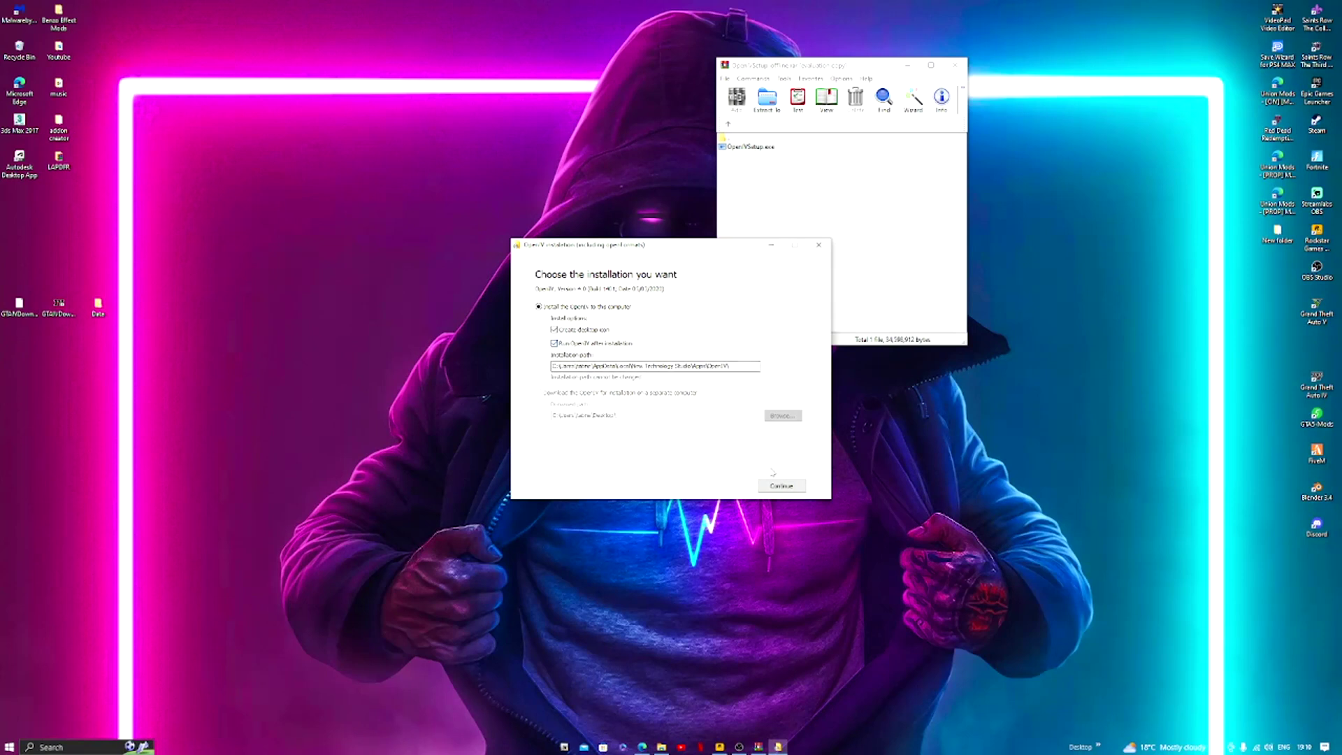
left_click(783, 489)
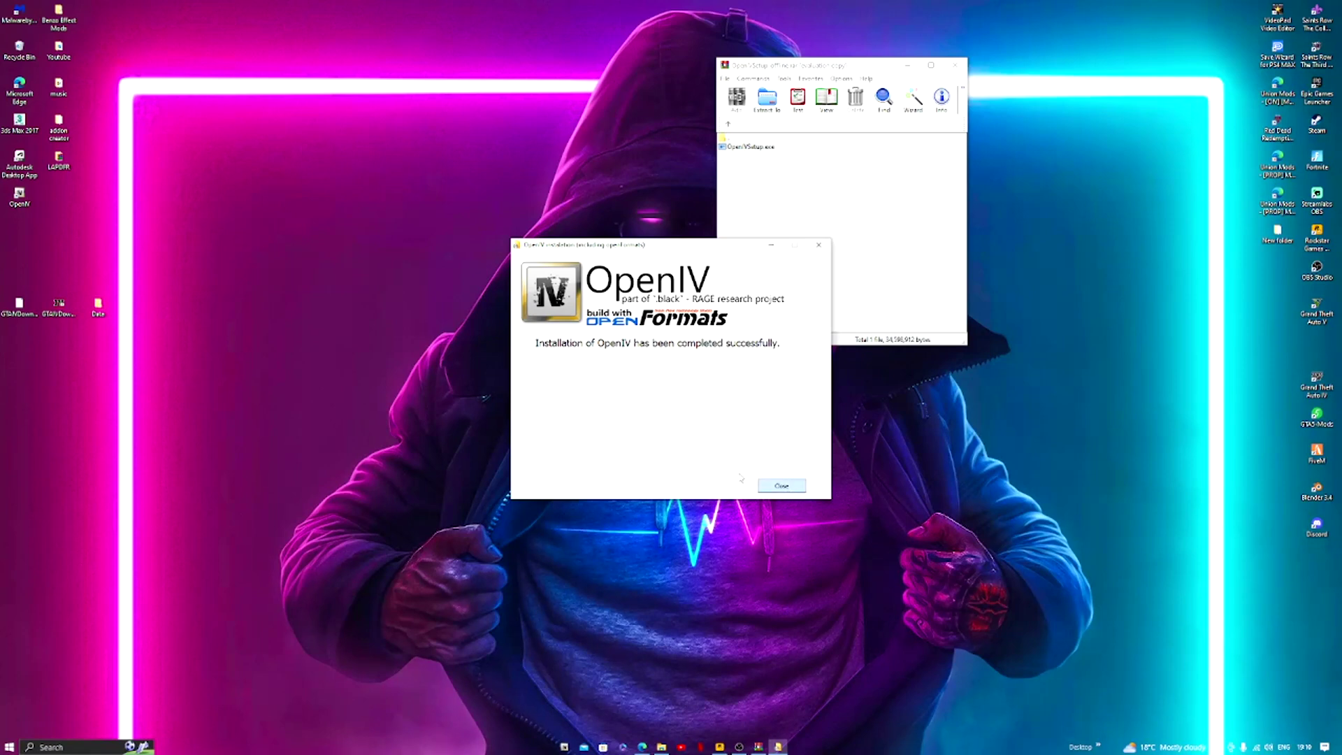
left_click(781, 485)
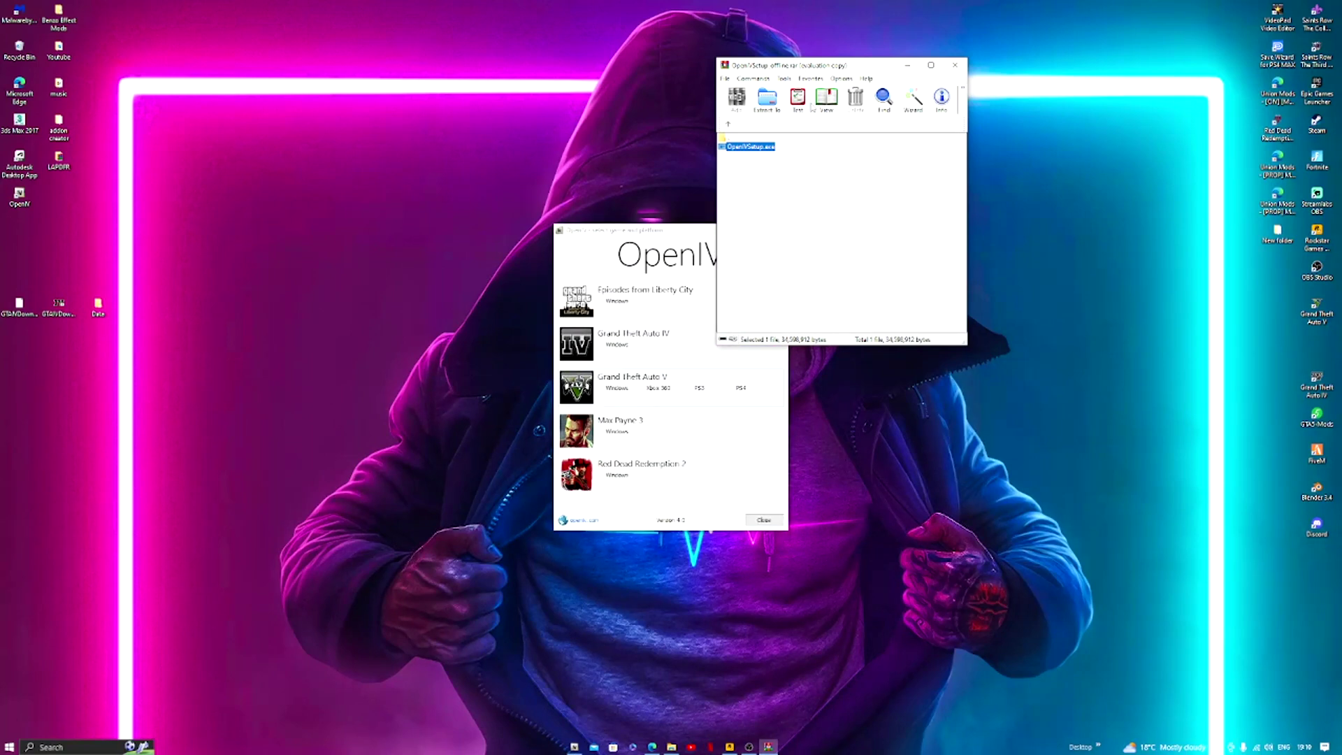
- Point Grand Theft Auto V for Windows at its Steam game folder and continue past the backup notice
left_click_drag(815, 59, 1157, 32)
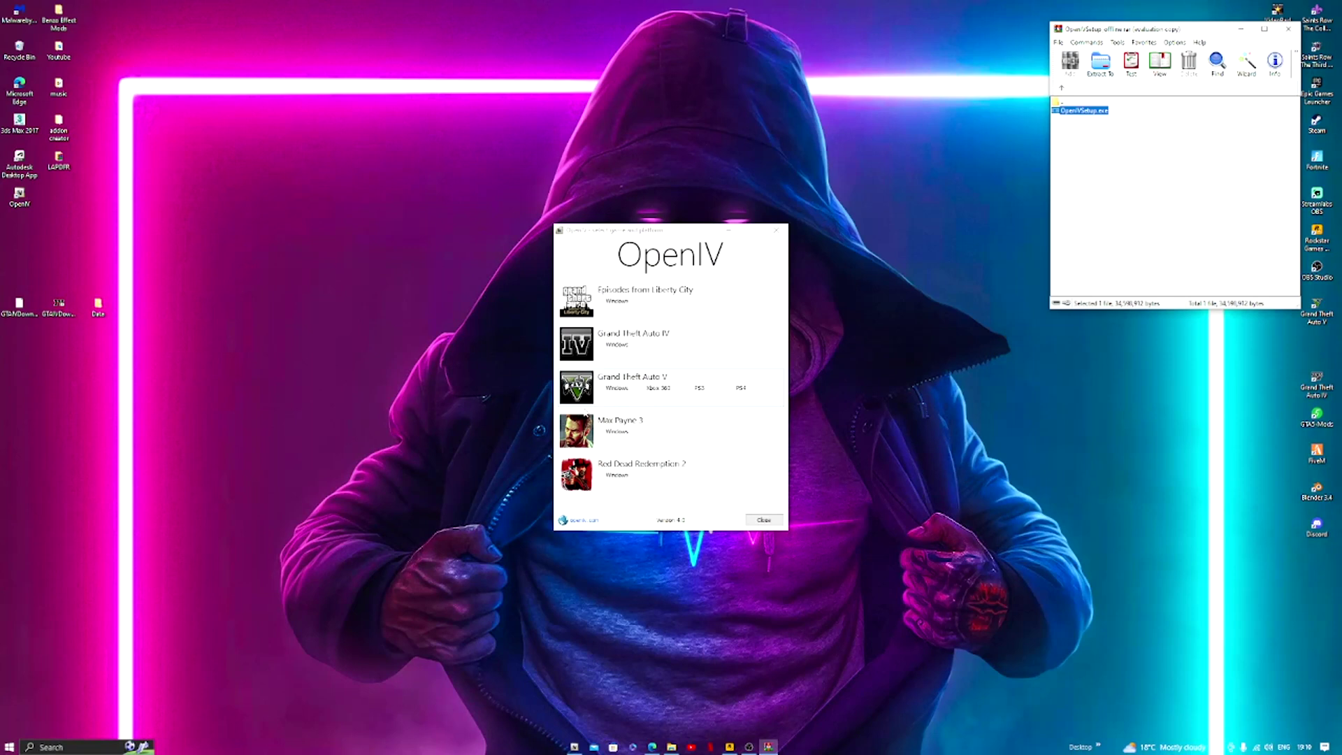
left_click(607, 241)
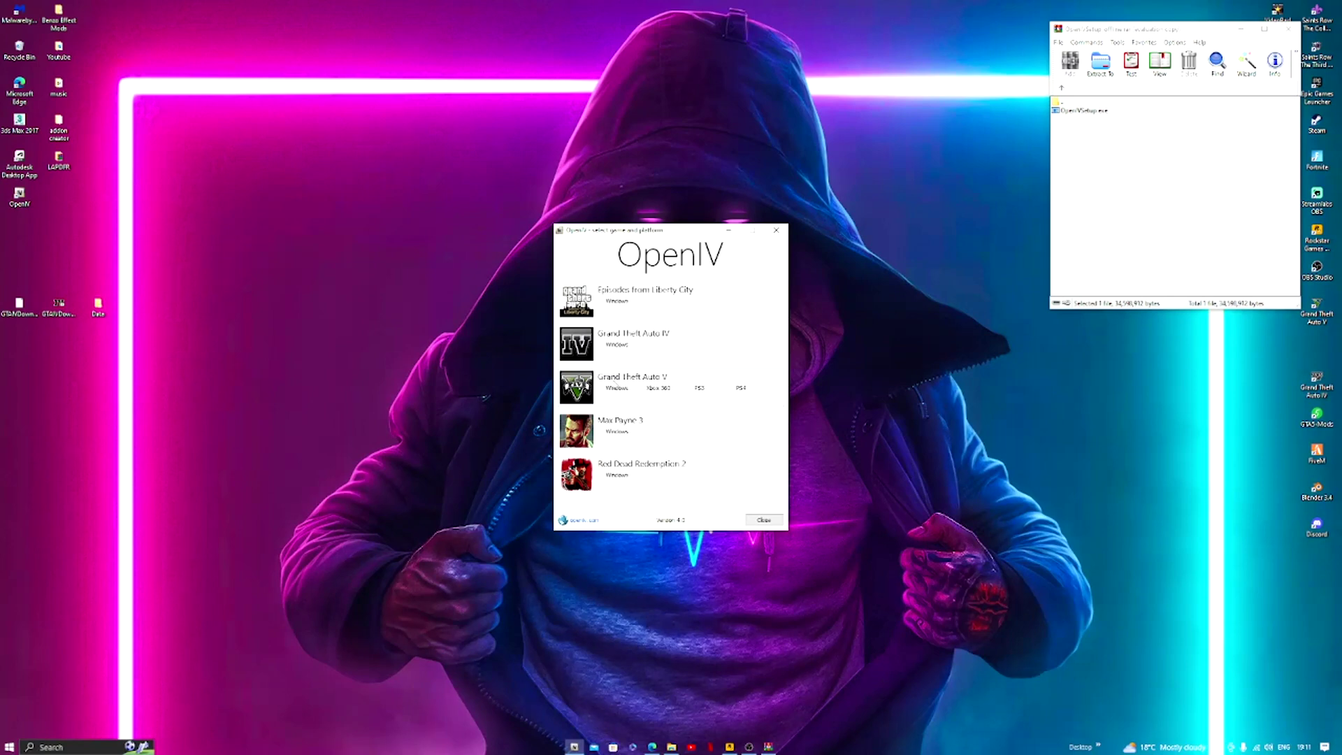
left_click(616, 390)
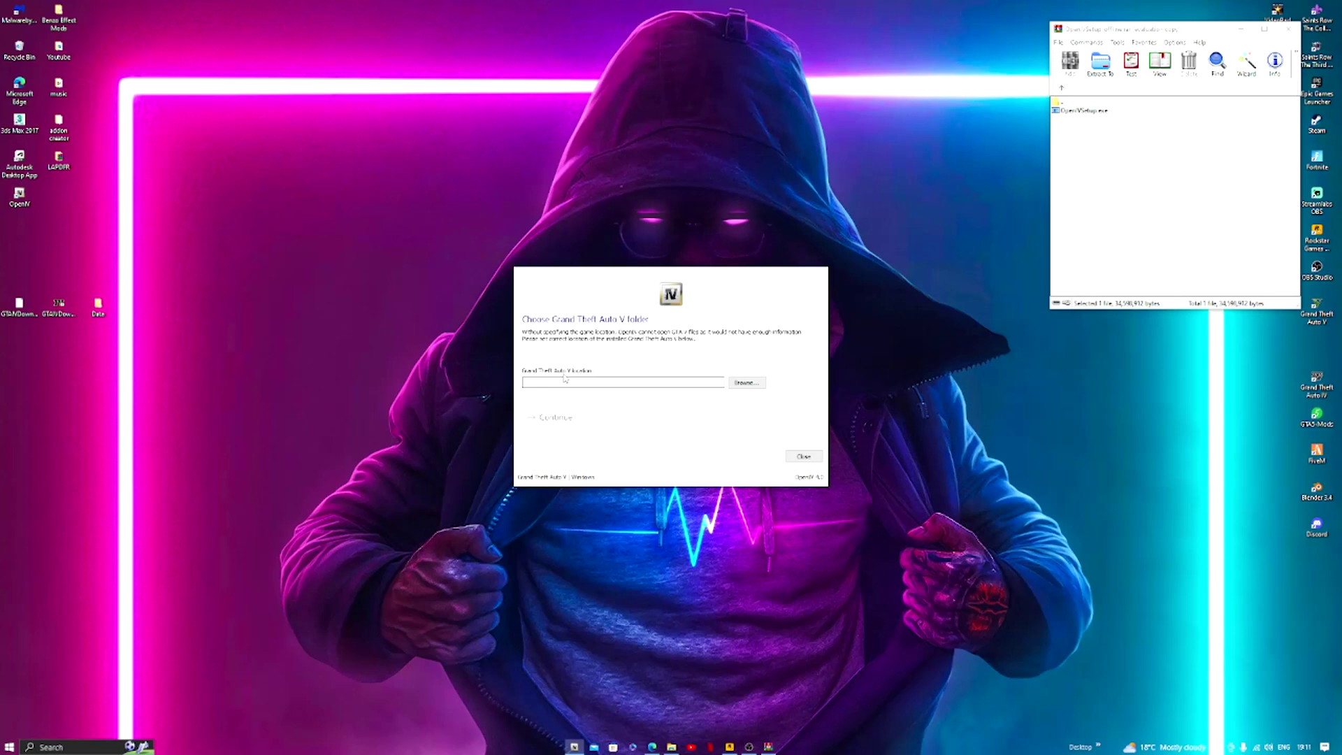
left_click(745, 384)
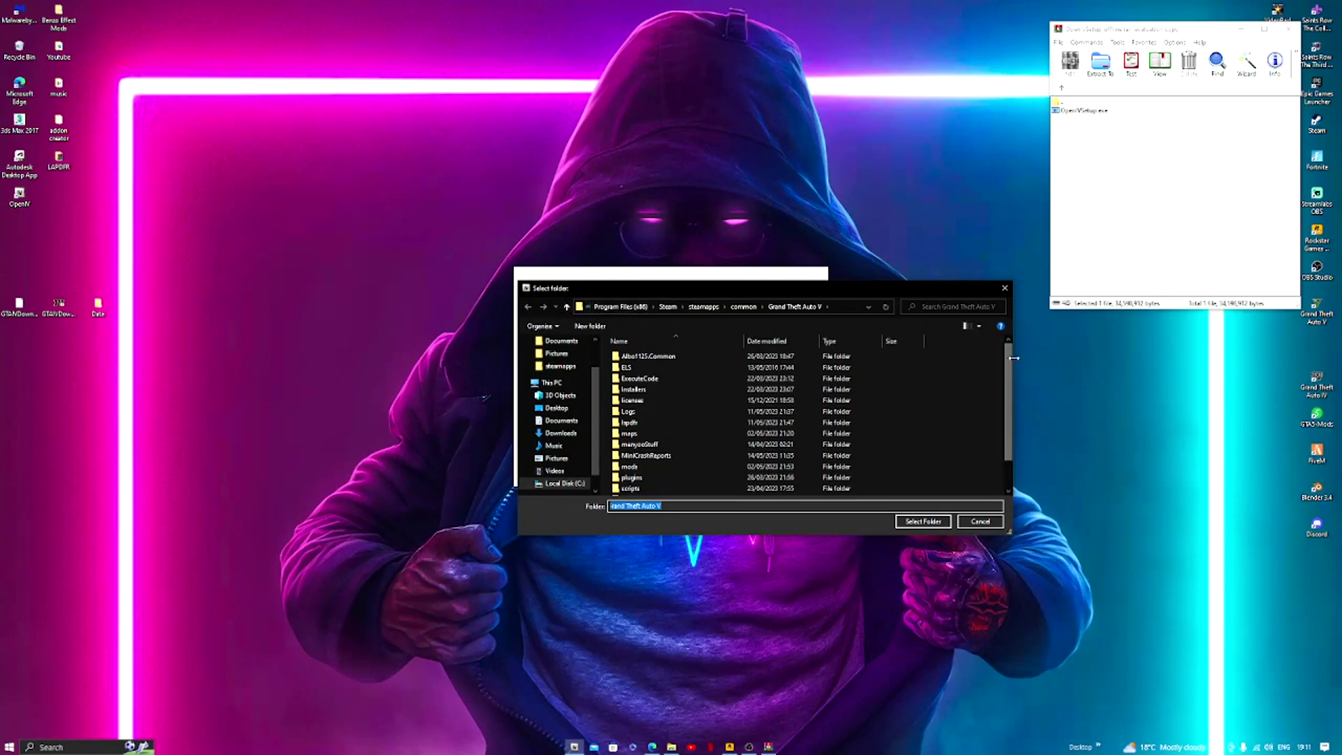
left_click_drag(1014, 358, 1313, 358)
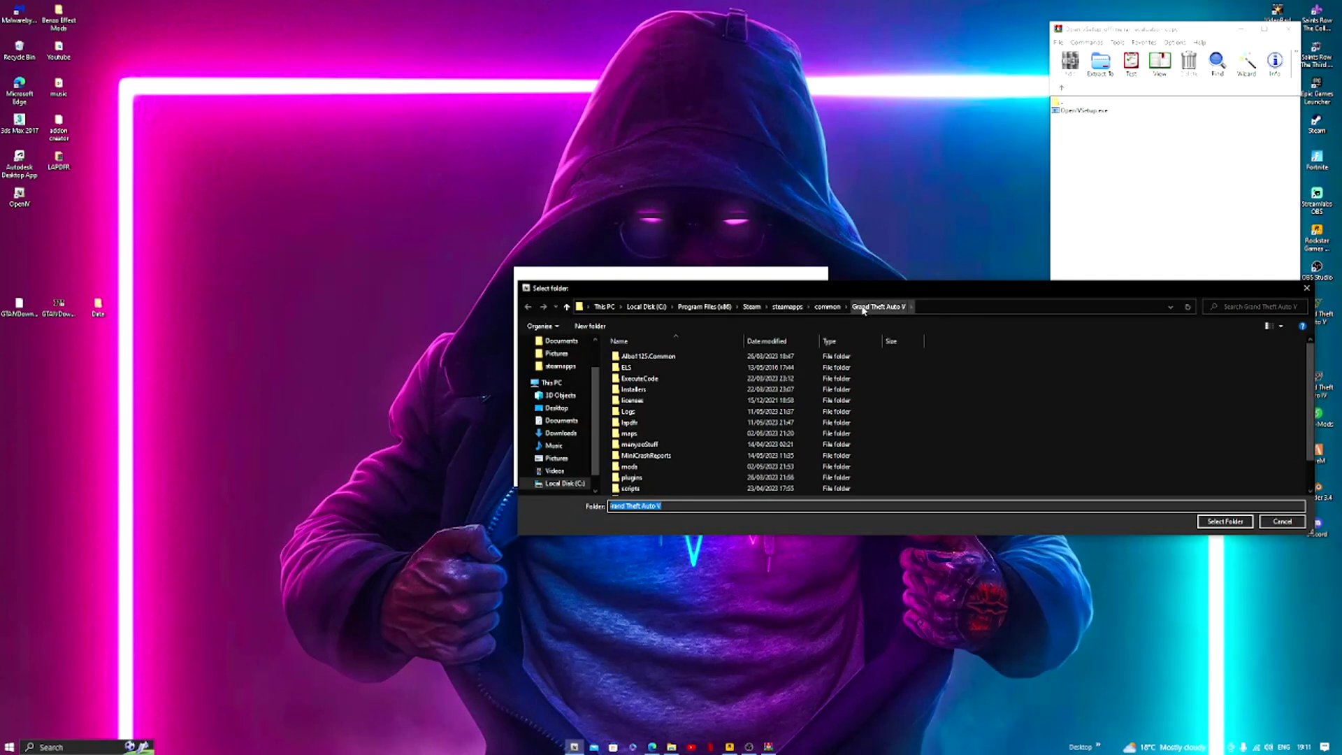
left_click(1225, 521)
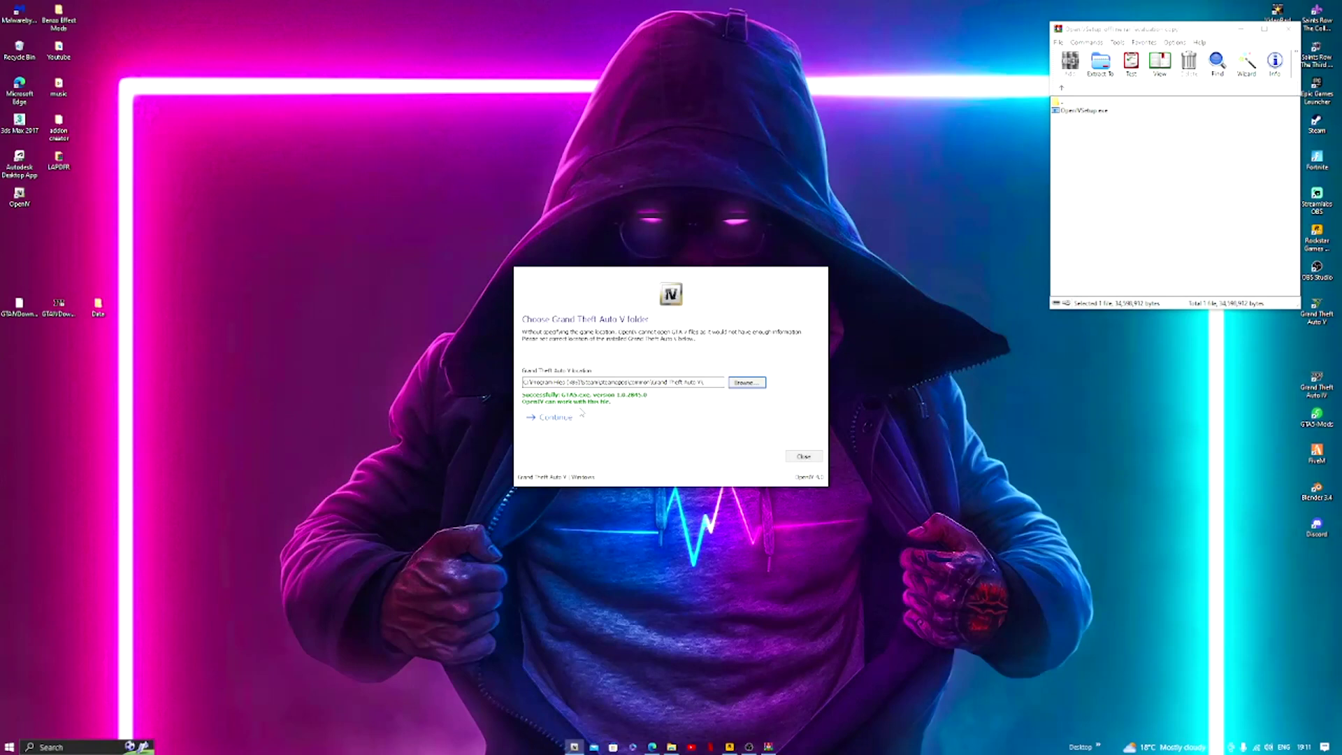
left_click(555, 420)
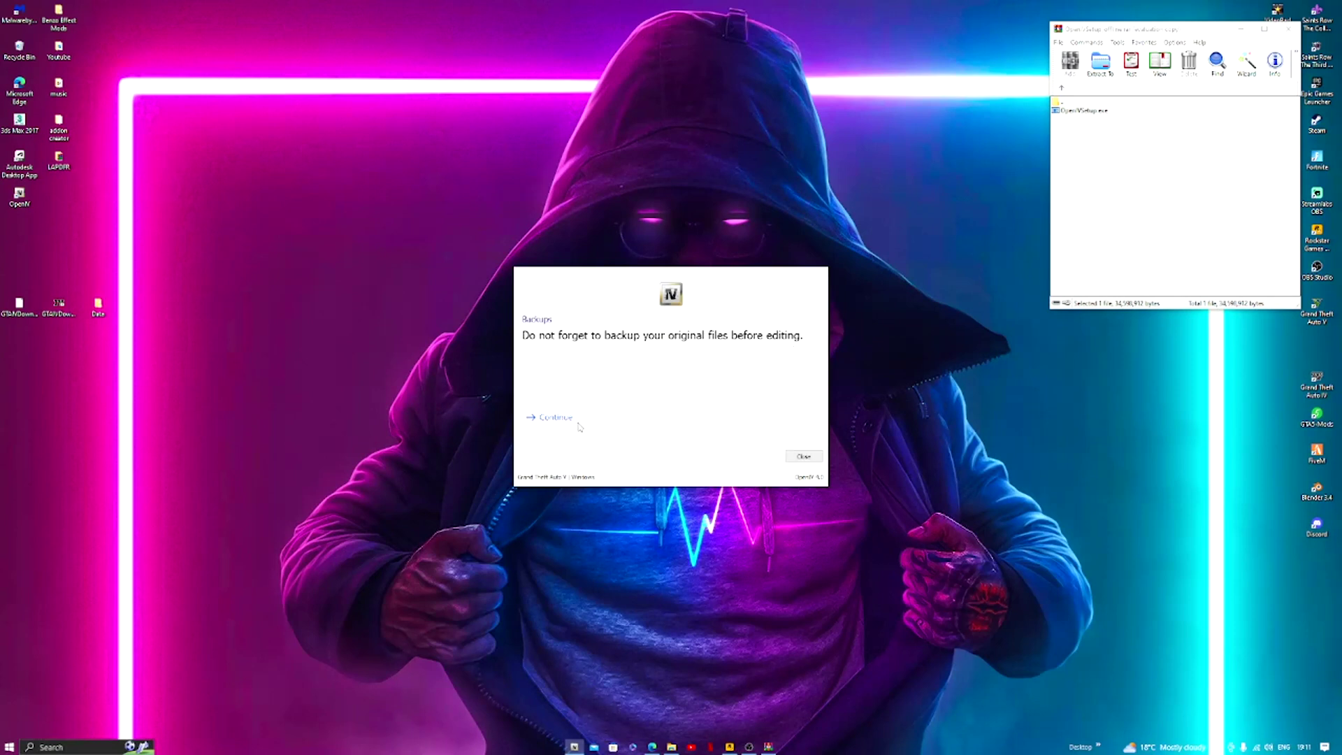
left_click(552, 421)
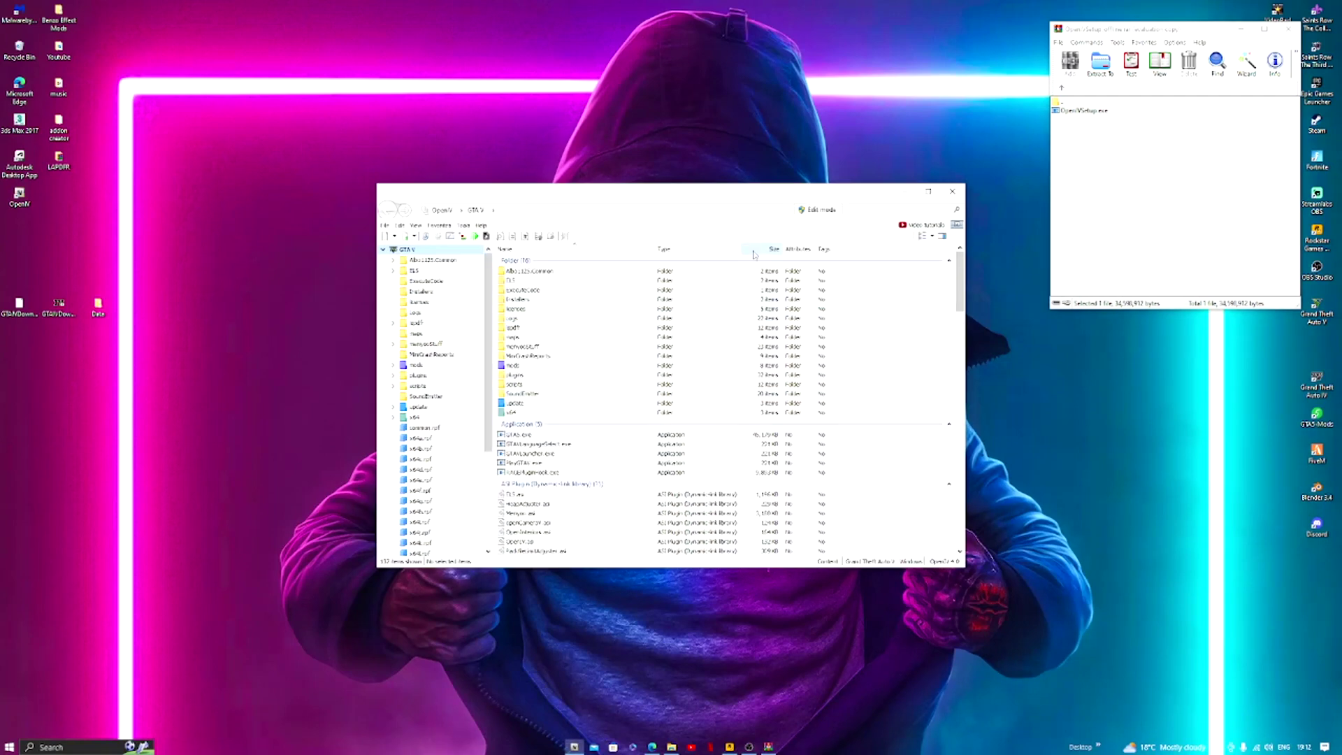
- Turn on edit mode, accept the warning, and open the package installer from Tools
left_click(818, 209)
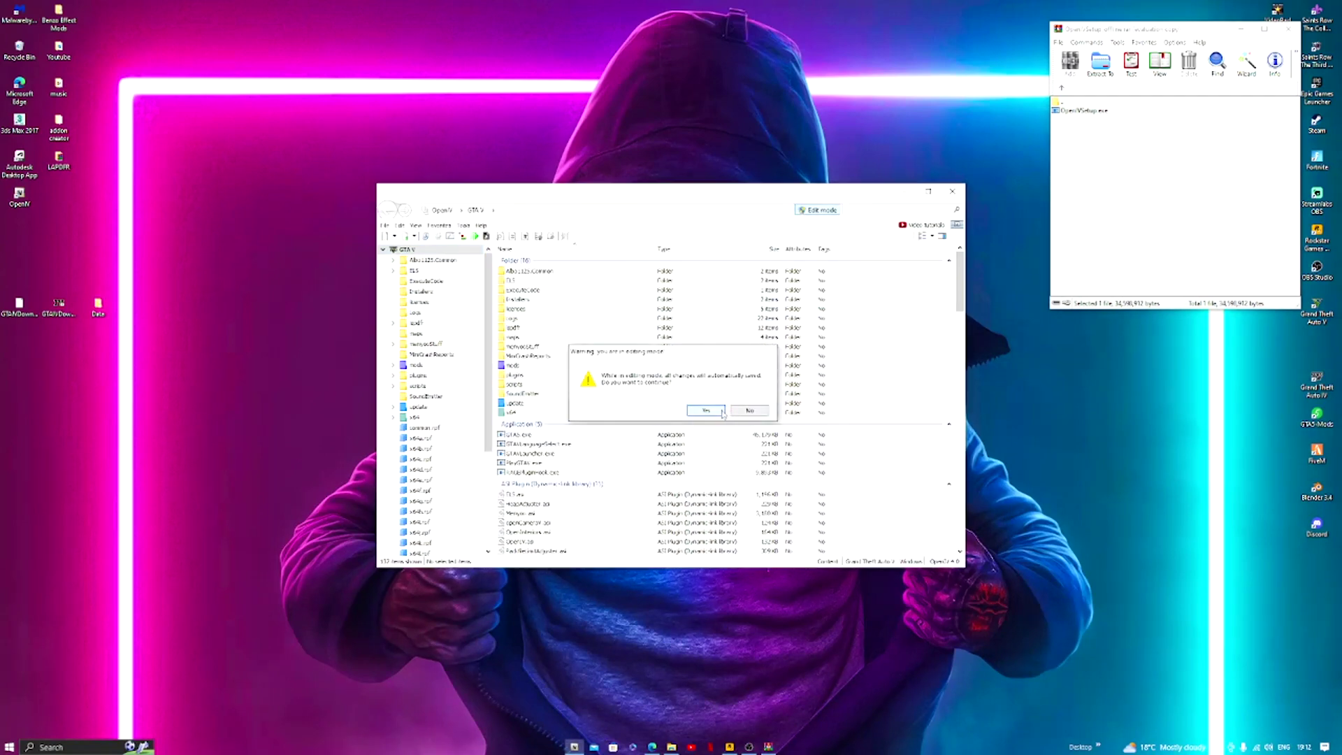
left_click(722, 412)
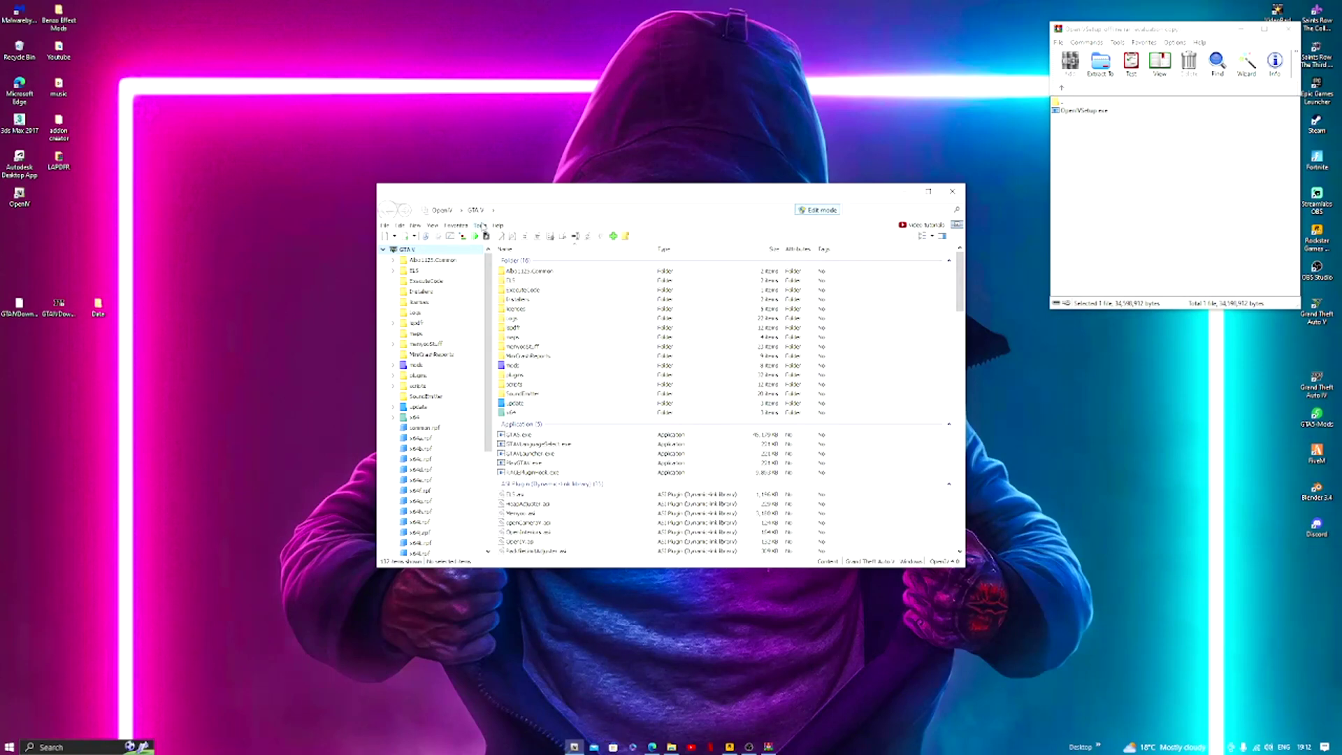
left_click(481, 225)
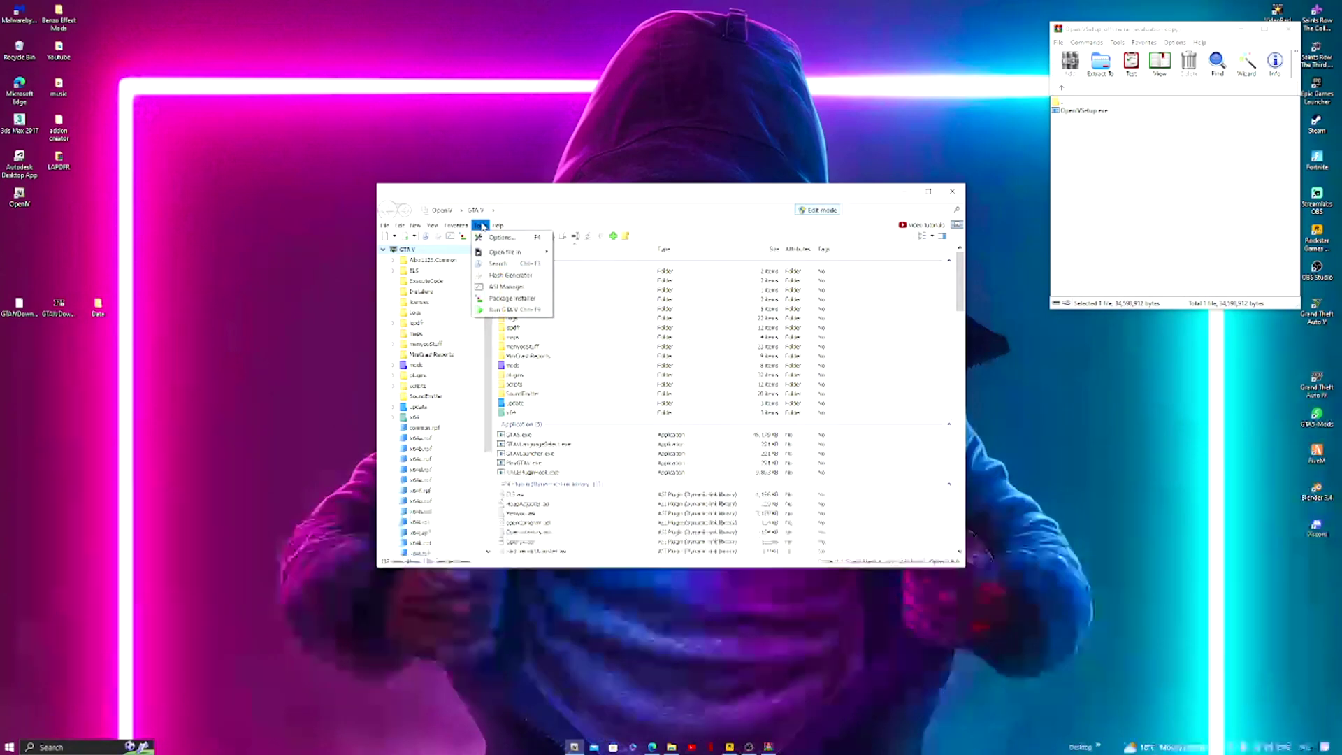
left_click(509, 298)
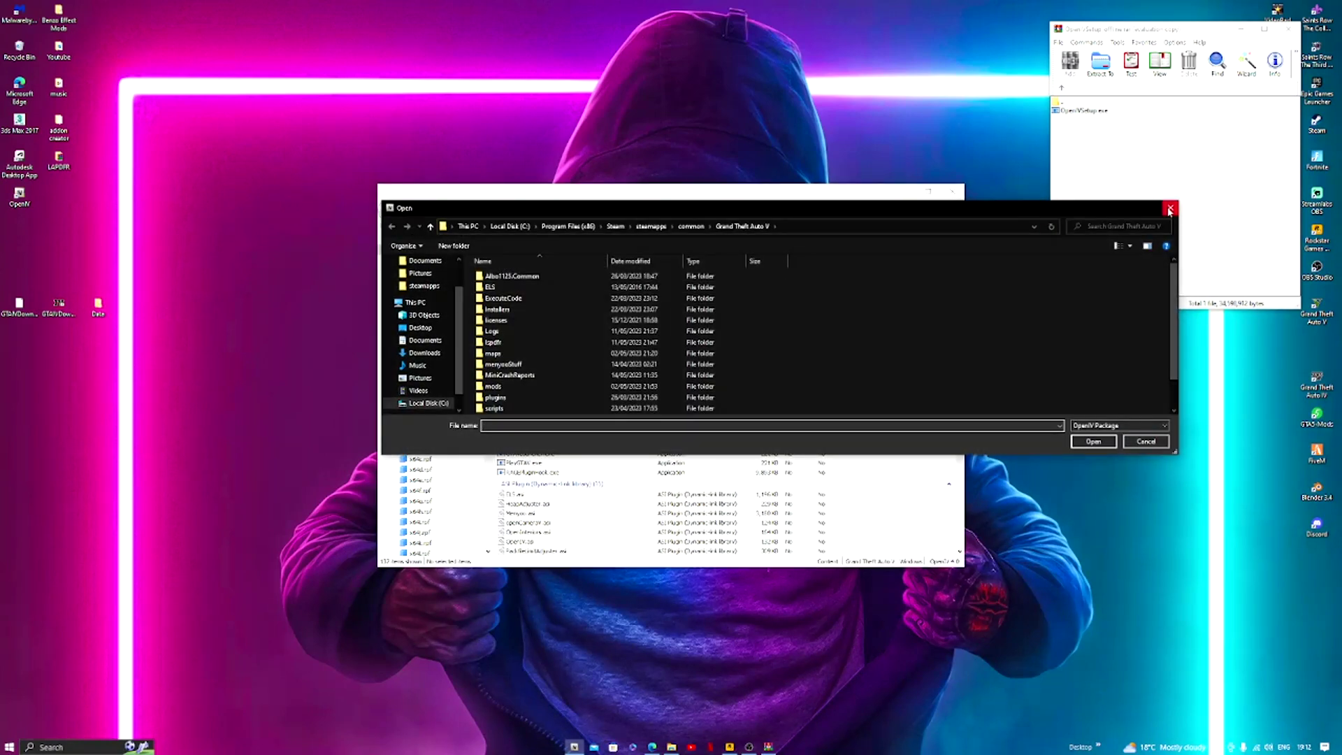
- Dismiss the file chooser and open the ASI Manager from the Tools menu
left_click(1170, 209)
left_click(481, 225)
left_click(492, 290)
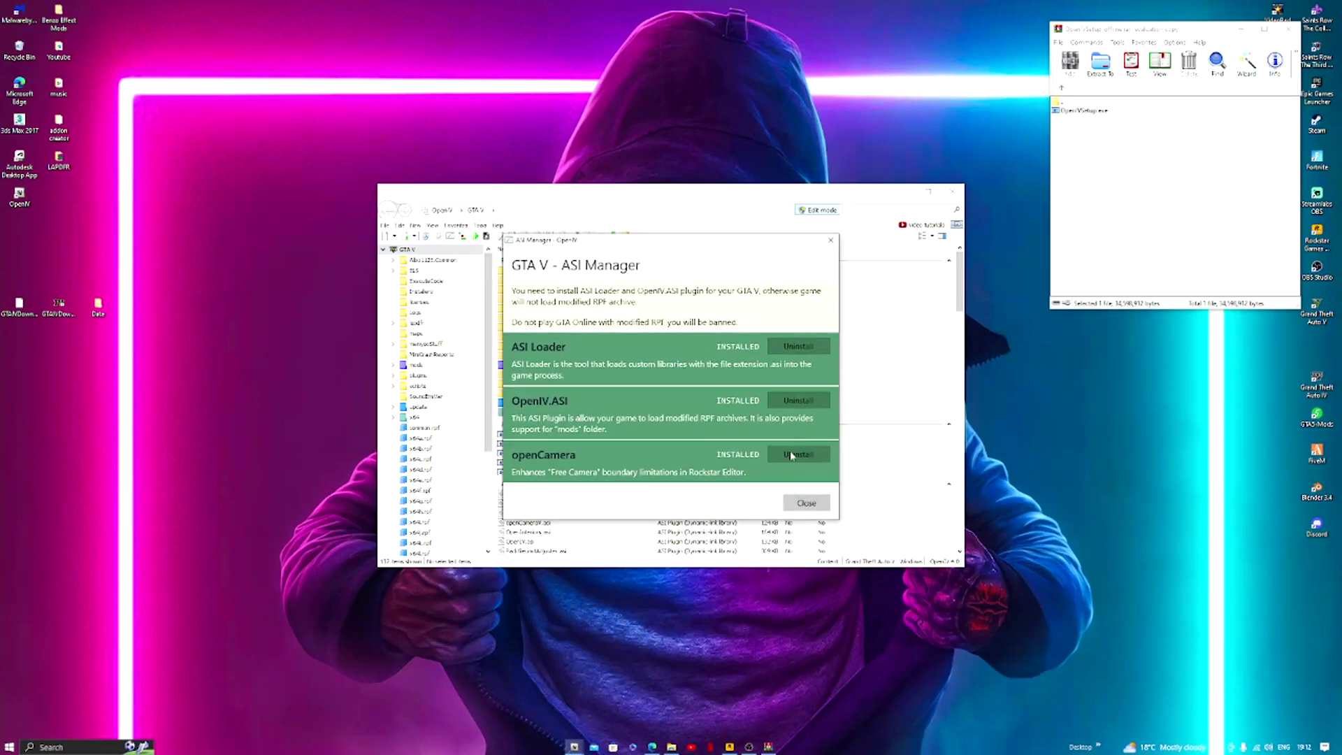
- Uninstall openCamera, OpenIV.ASI and ASI Loader, reinstall them until all show INSTALLED, then close
left_click(792, 455)
left_click(799, 401)
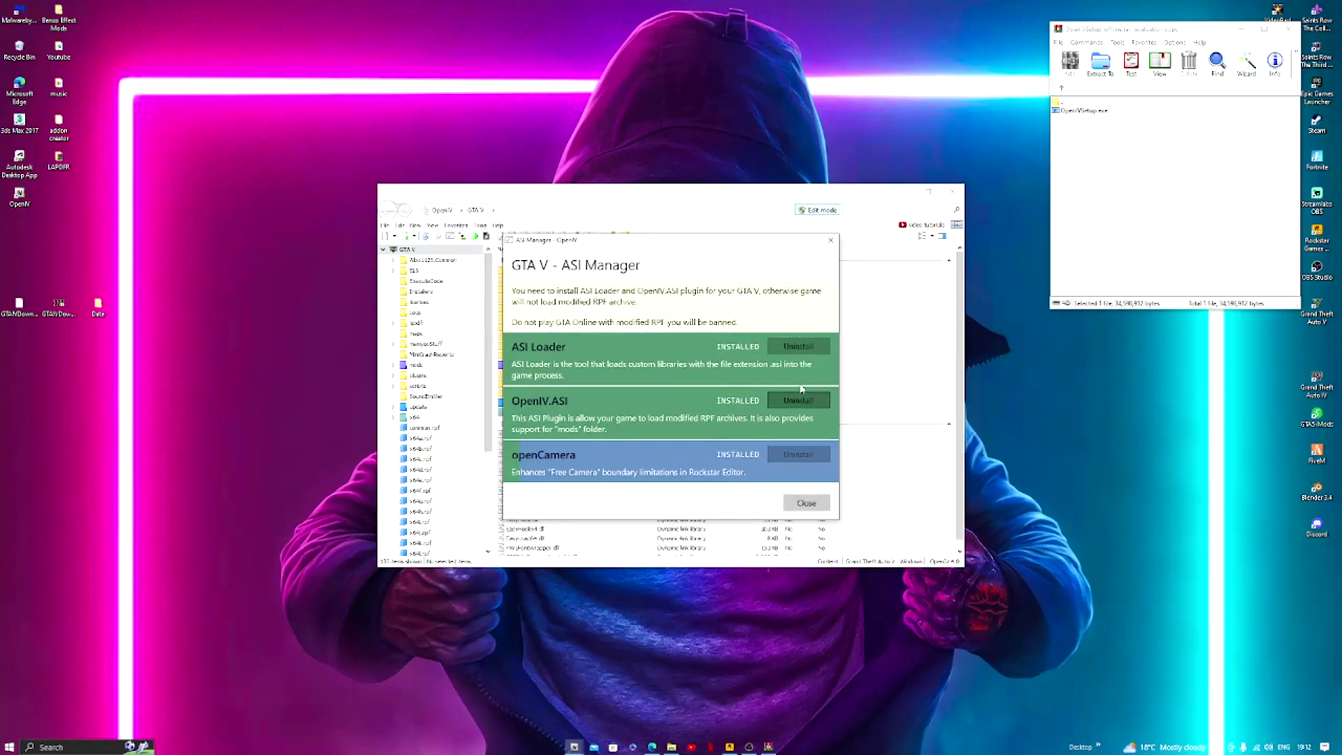
left_click(800, 349)
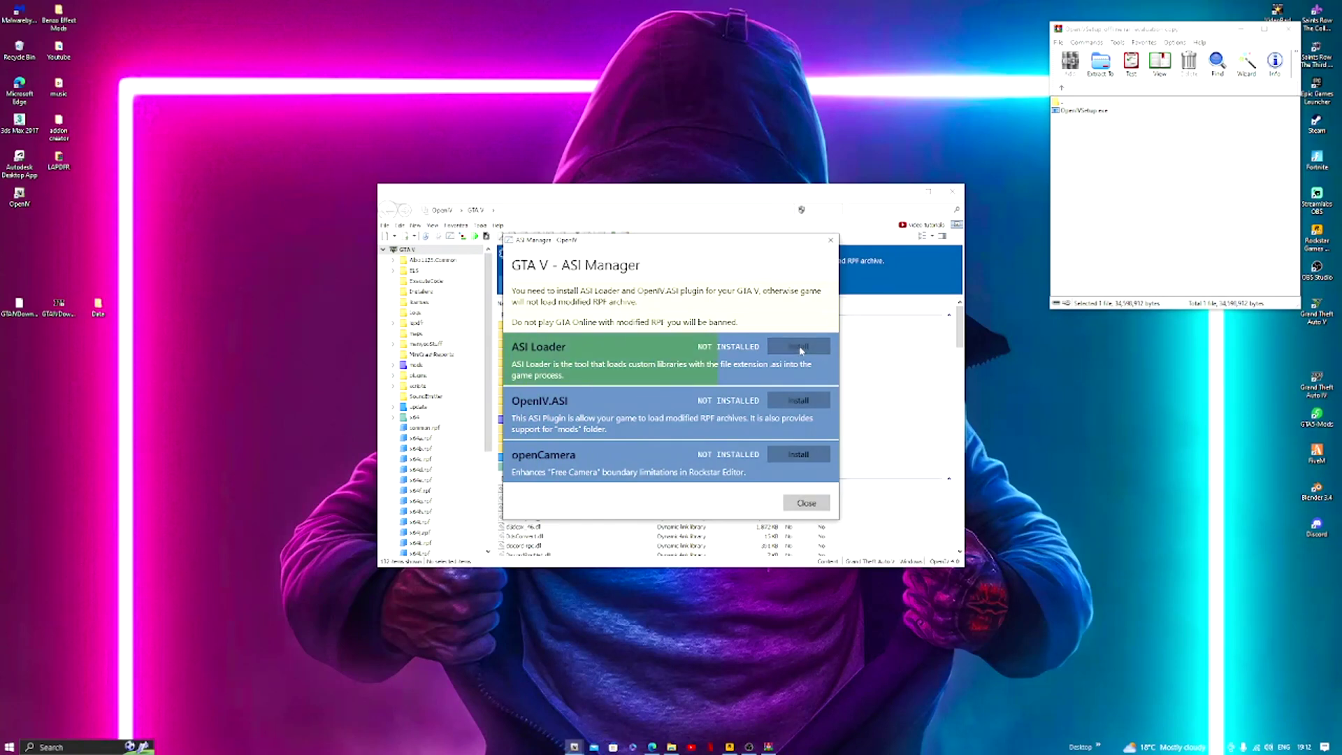
left_click(799, 400)
left_click(804, 458)
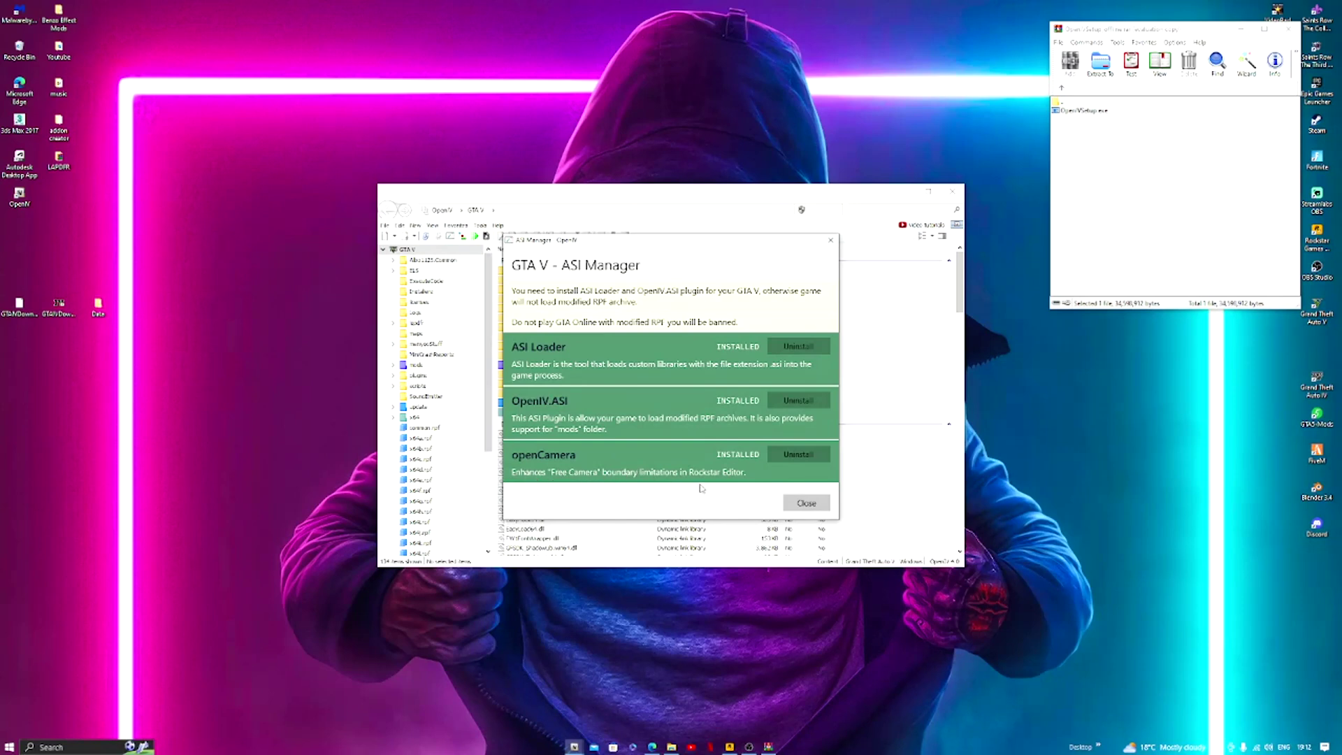
left_click(806, 505)
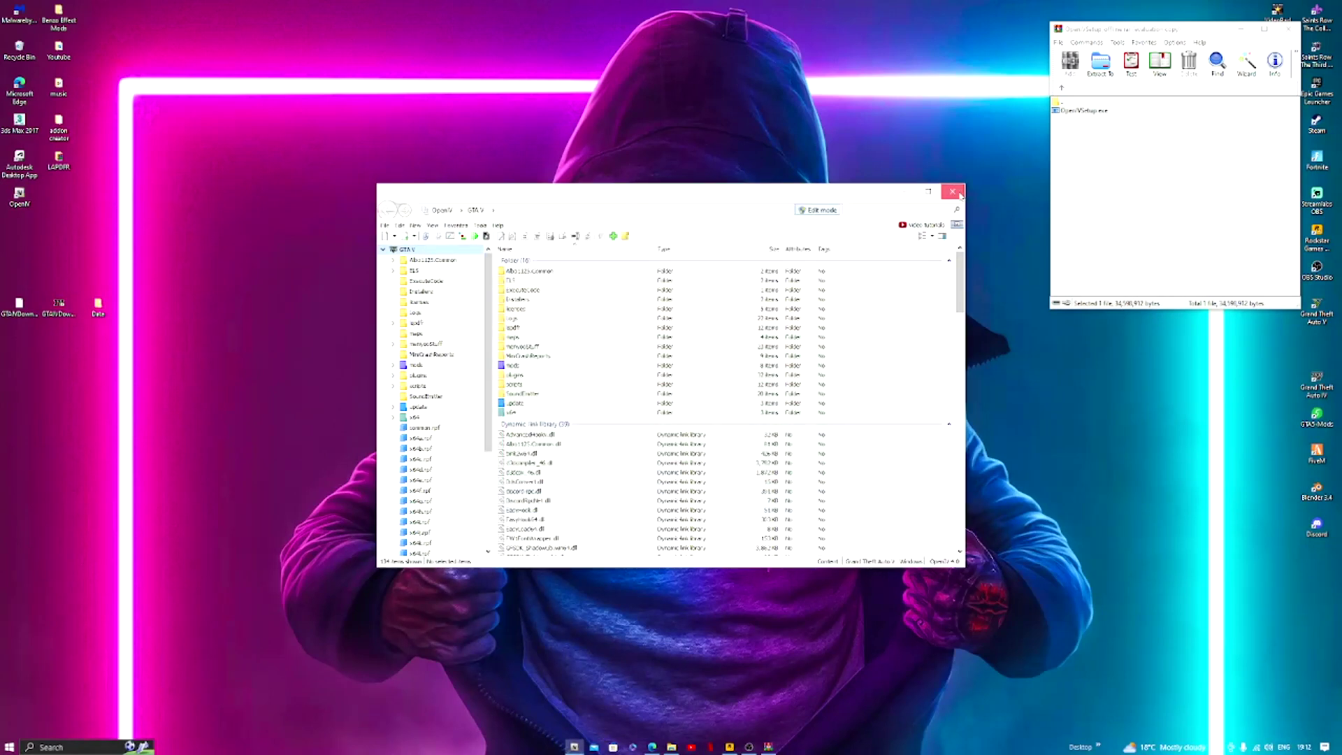
- Close the WinRAR window and move the OpenIV shortcut into the right-hand desktop icon column
left_click(1288, 29)
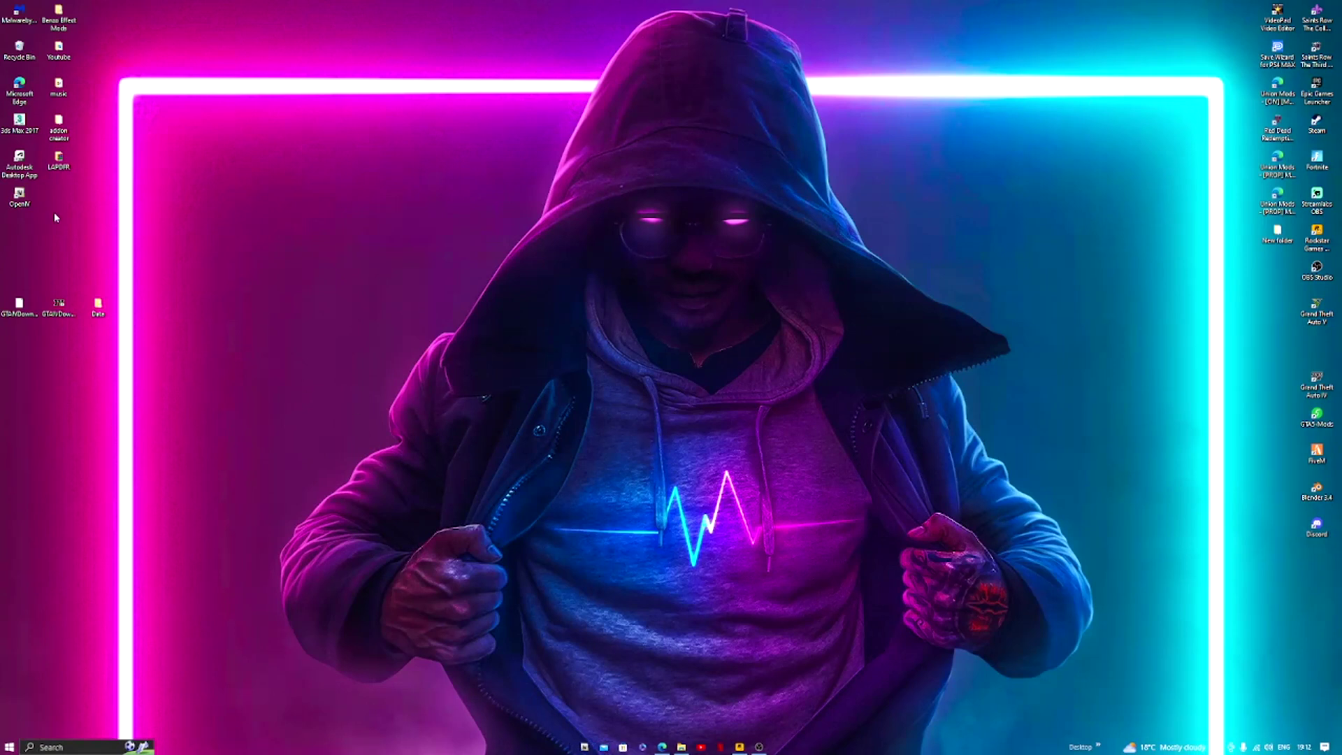
left_click_drag(20, 196, 1317, 348)
left_click(1230, 368)
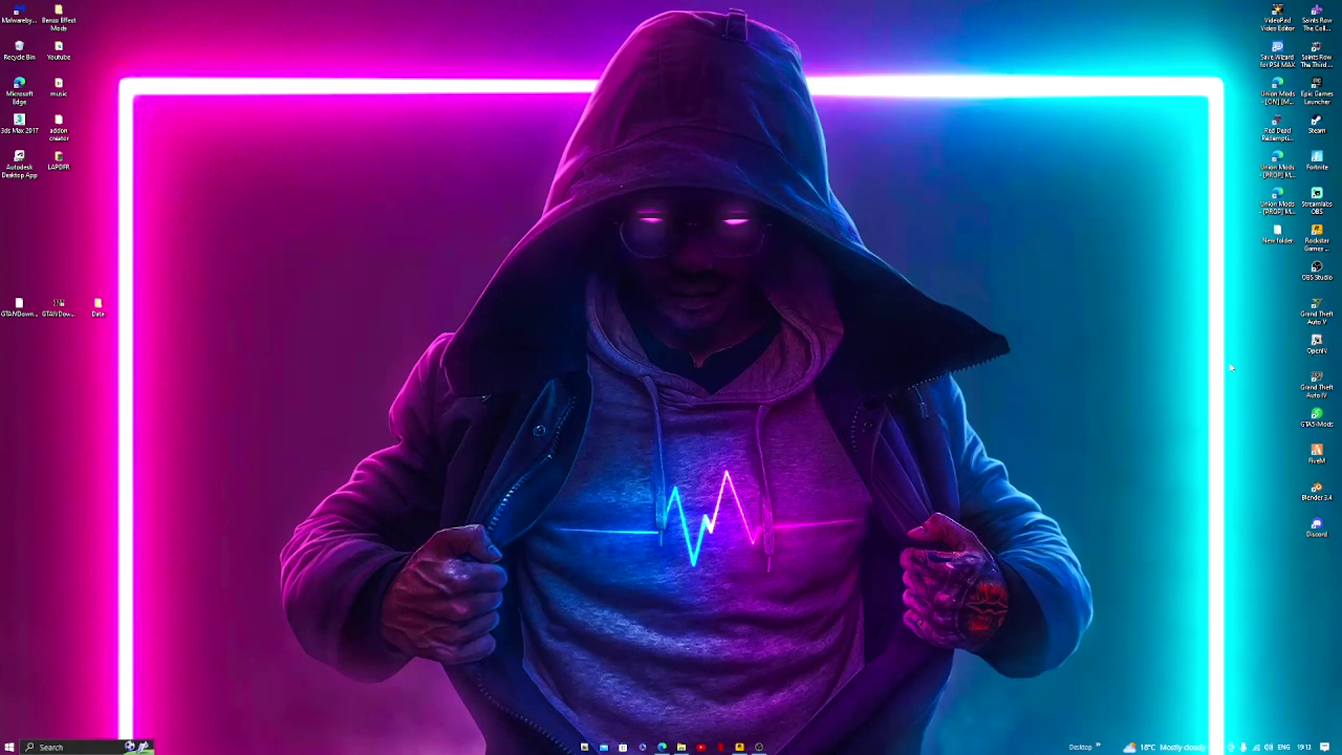